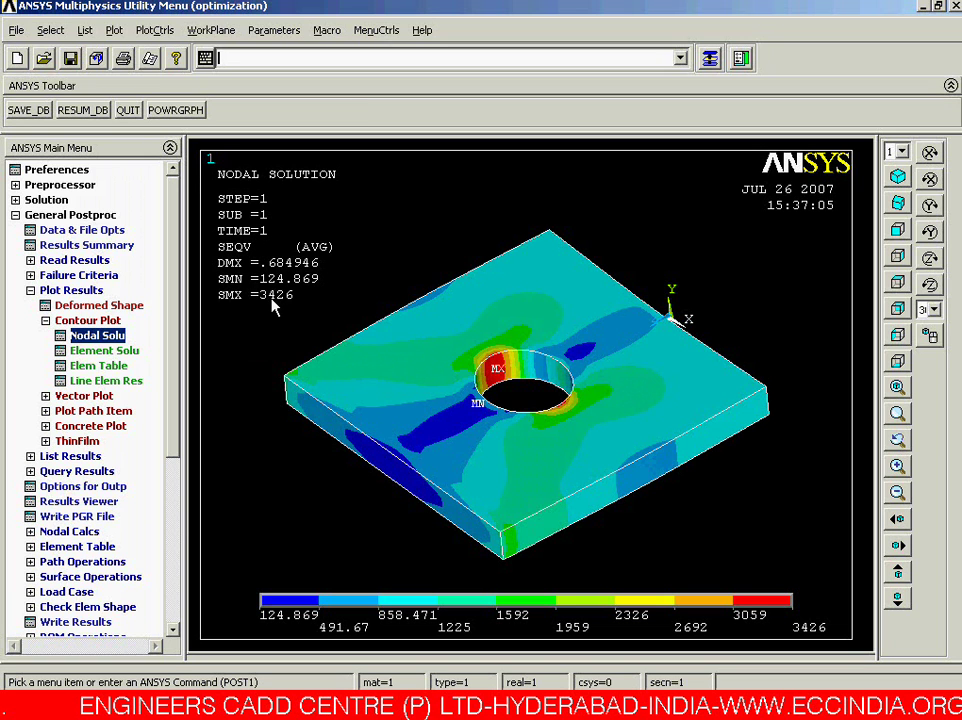
Review the scalar parameters currently defined for the plate, and replot the nodal stress contour
left_click(88, 292)
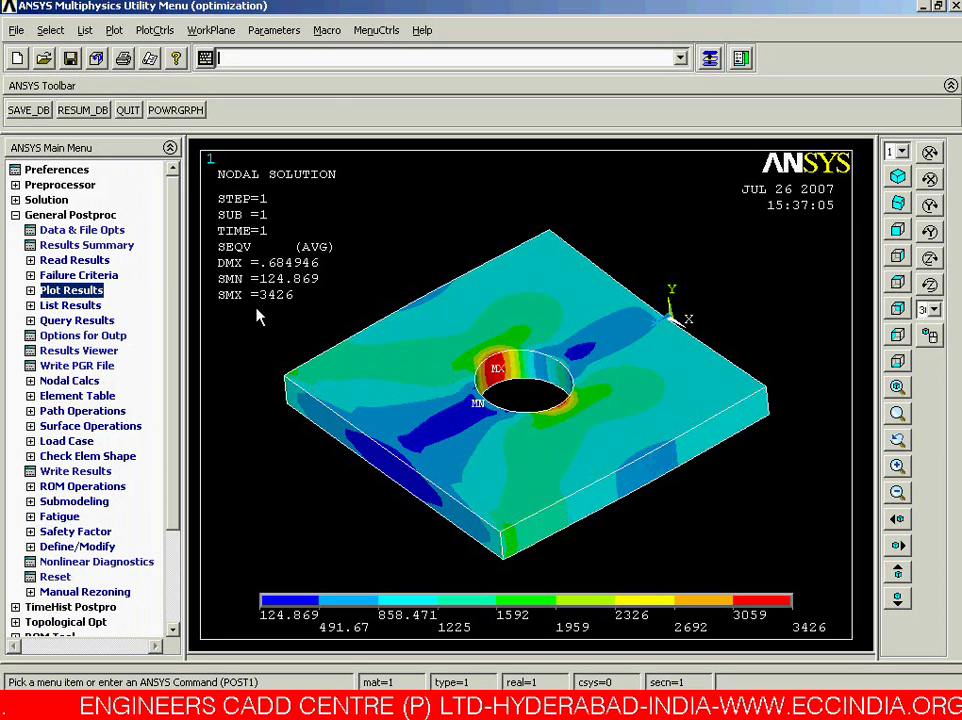
left_click(273, 40)
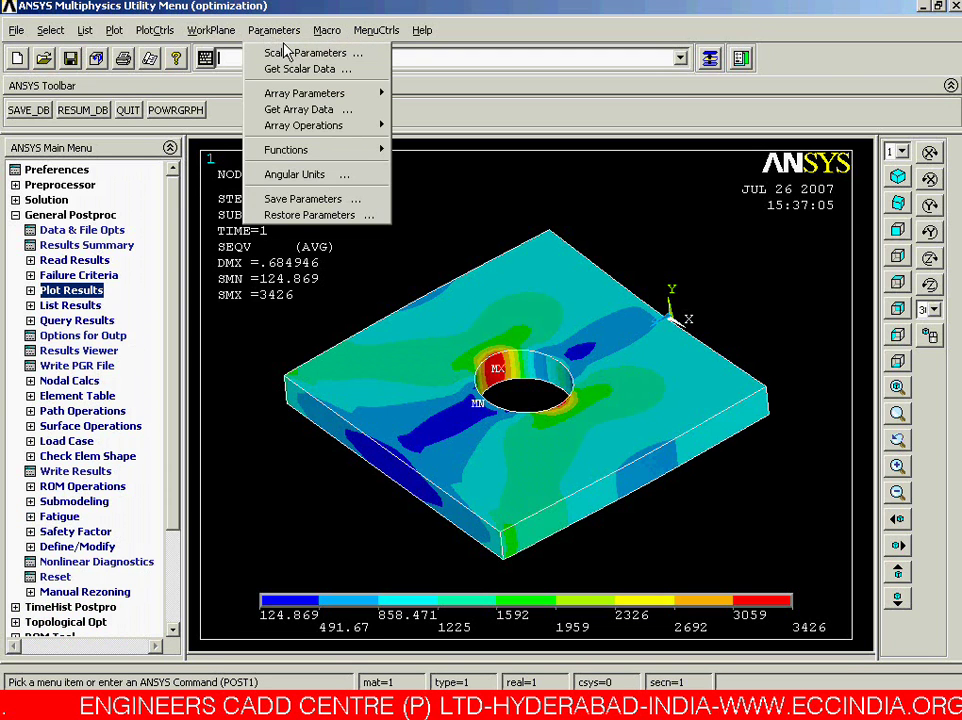
left_click(300, 53)
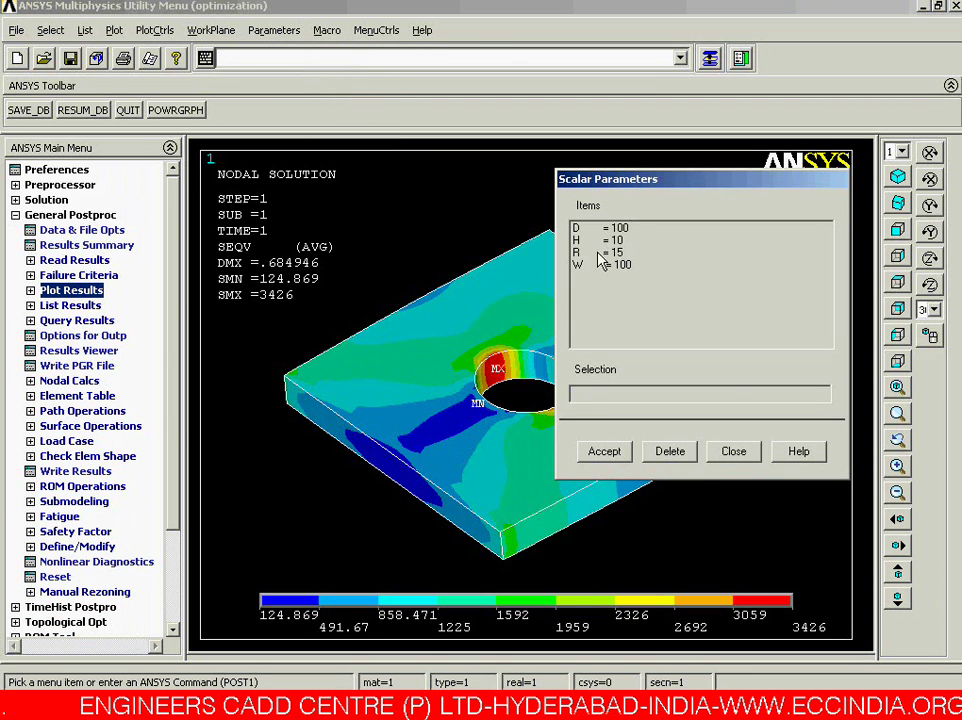
left_click(730, 451)
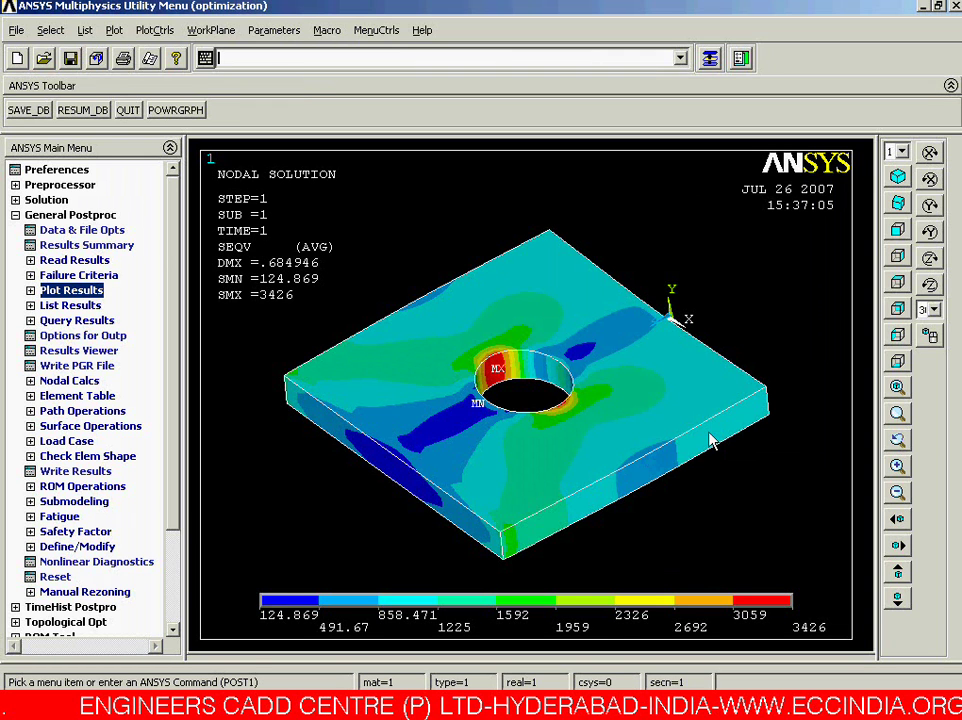
right_click(495, 383)
left_click(510, 388)
Define an element table item labelled SEQV from the von Mises SEQV stress results
left_click(103, 396)
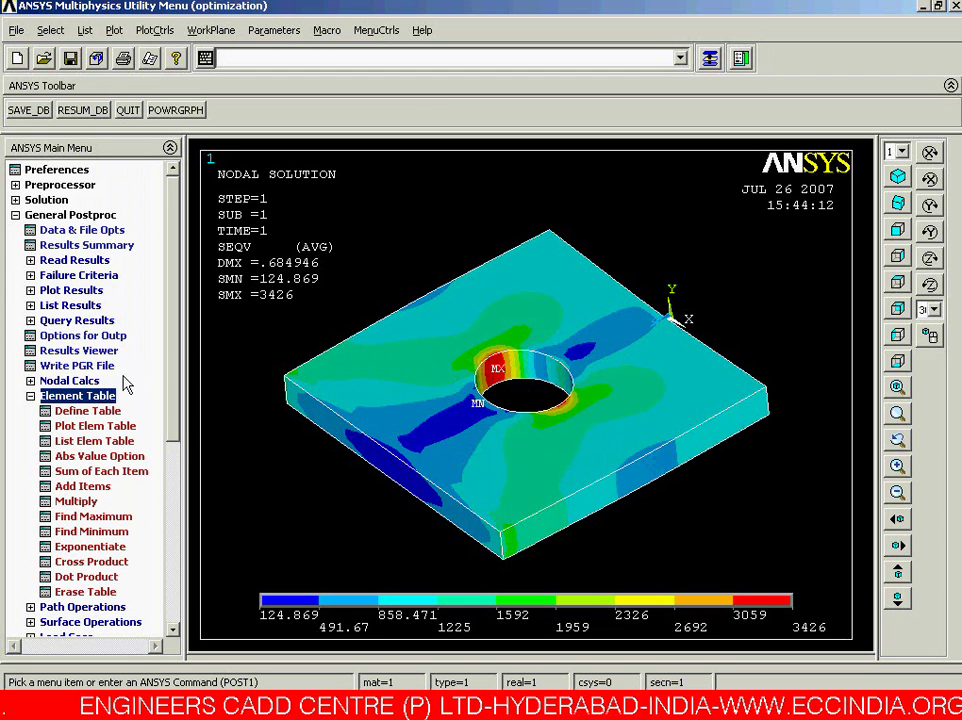
left_click(111, 413)
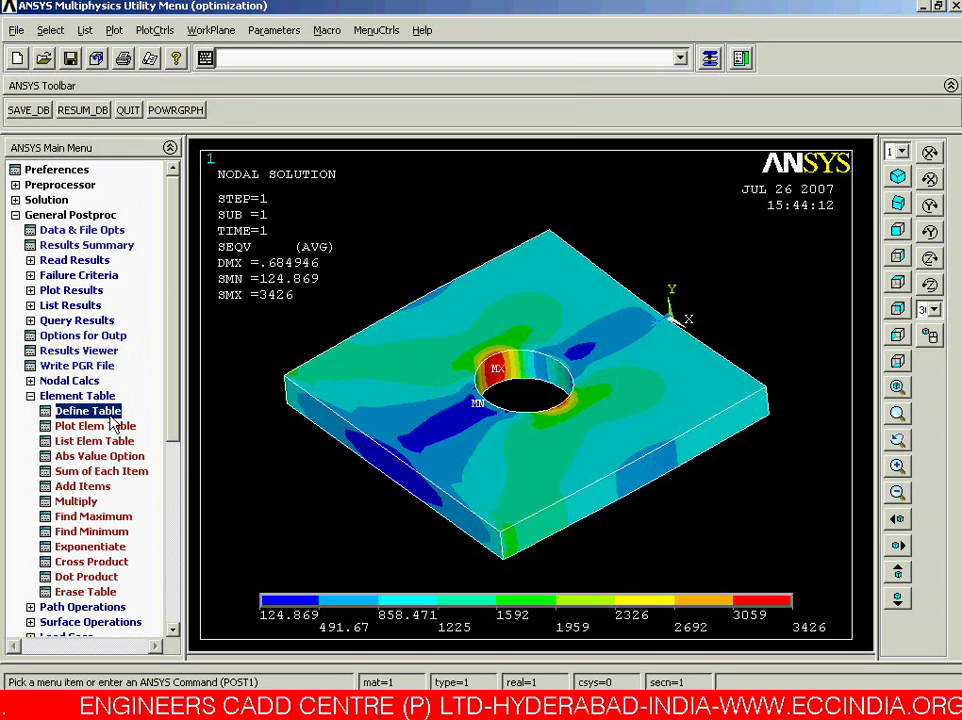
left_click(293, 106)
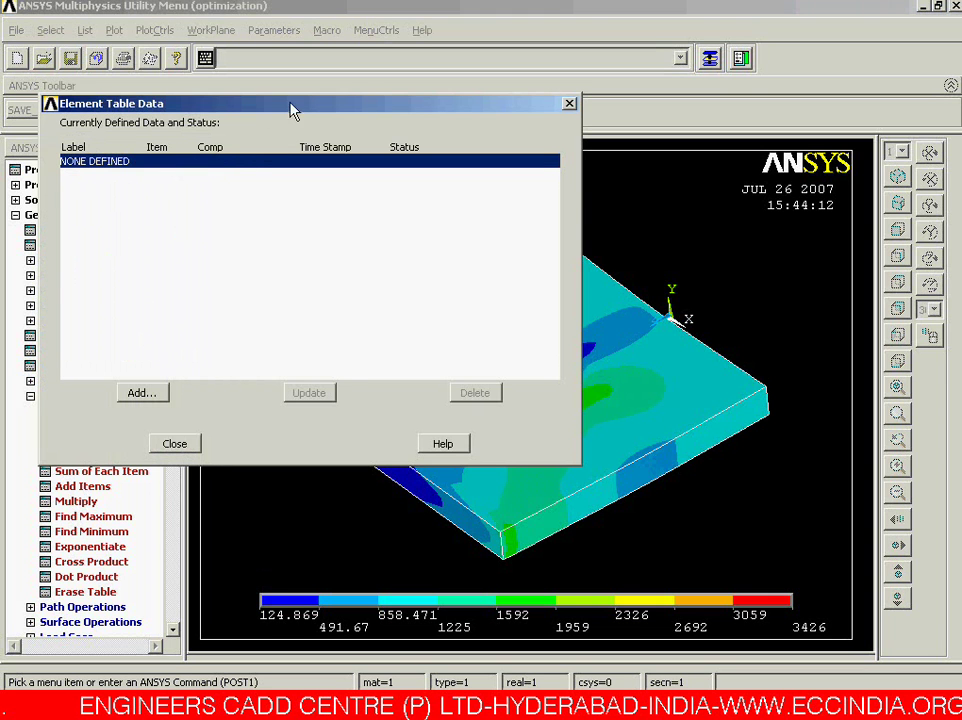
left_click_drag(260, 104, 426, 97)
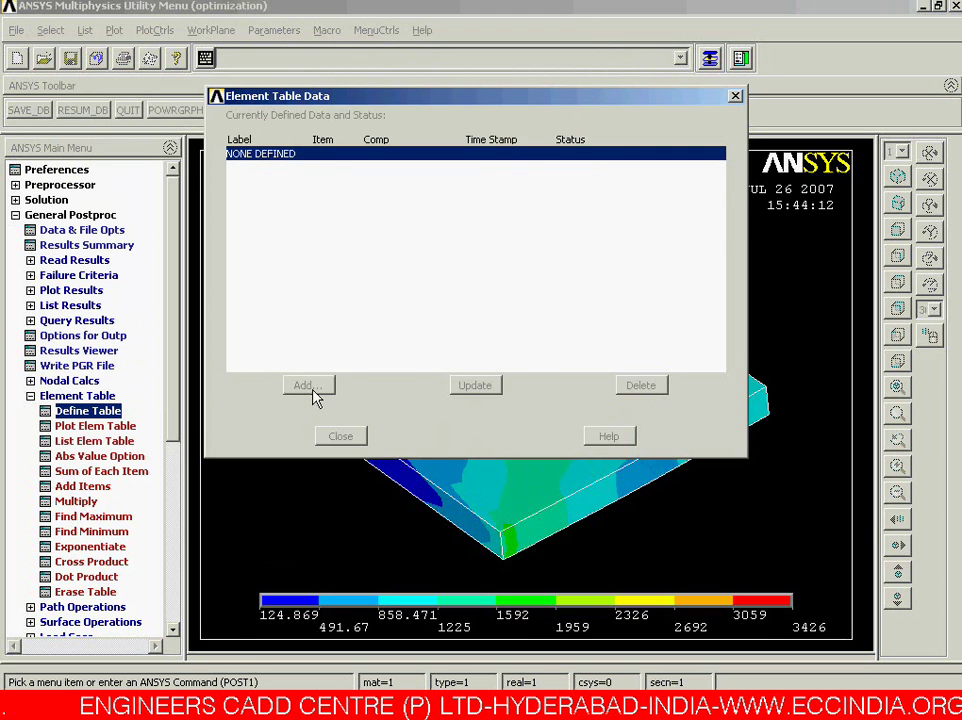
left_click(306, 387)
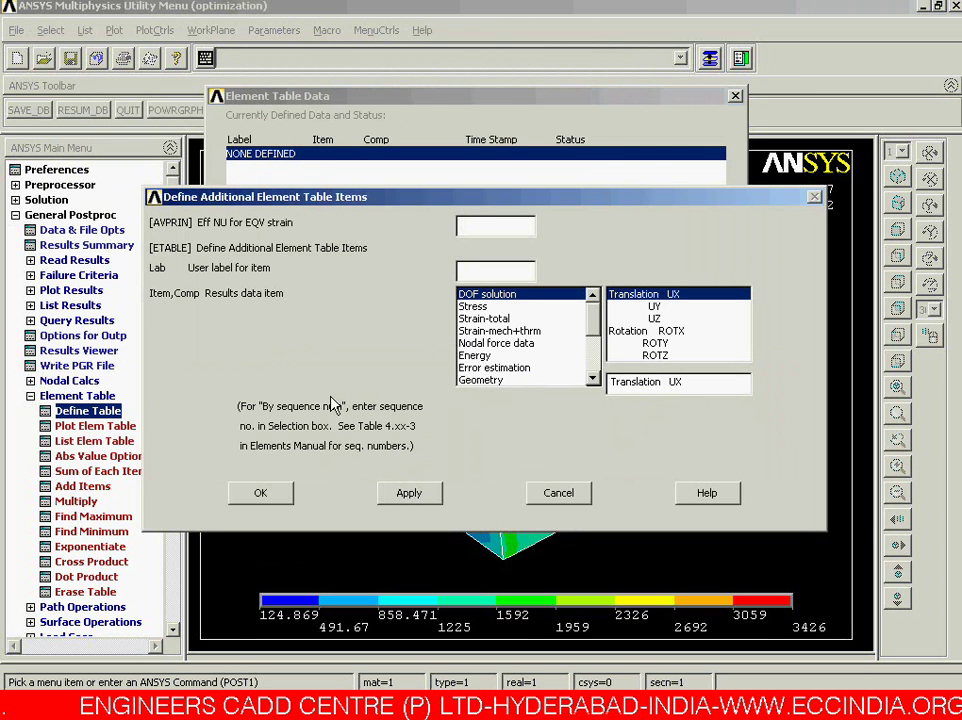
left_click(474, 308)
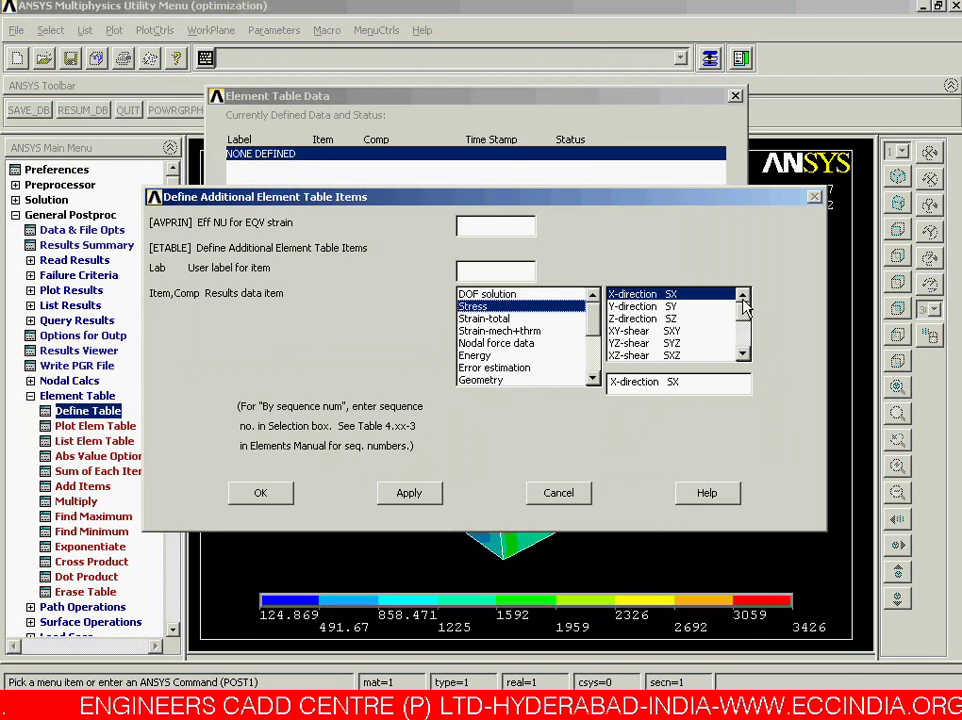
scroll(743, 323, "down", 1)
scroll(743, 323, "down", 1)
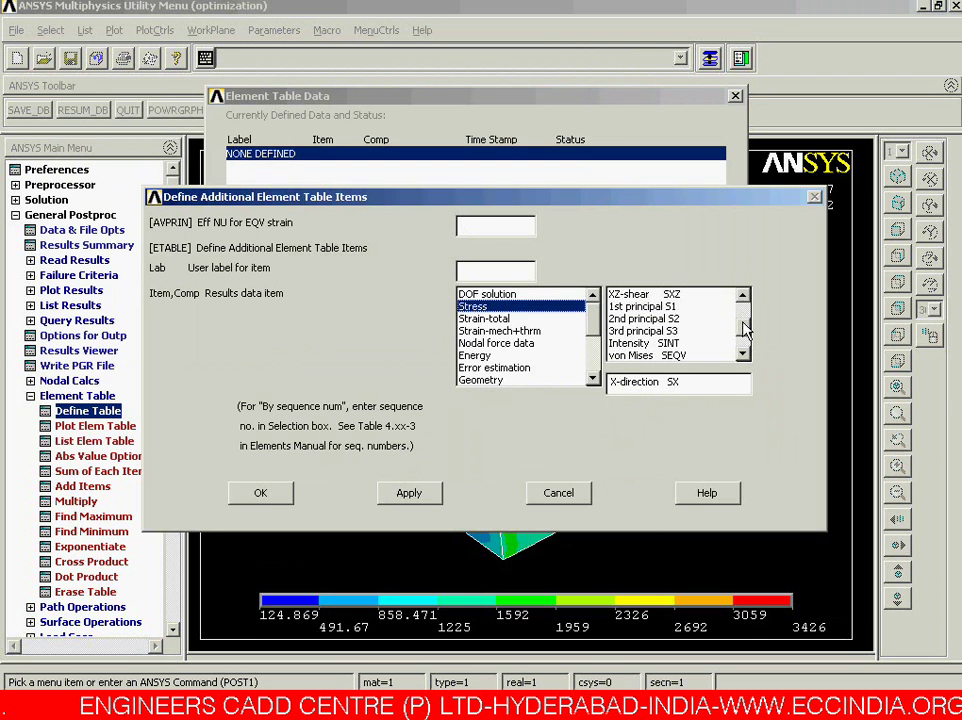
left_click(652, 357)
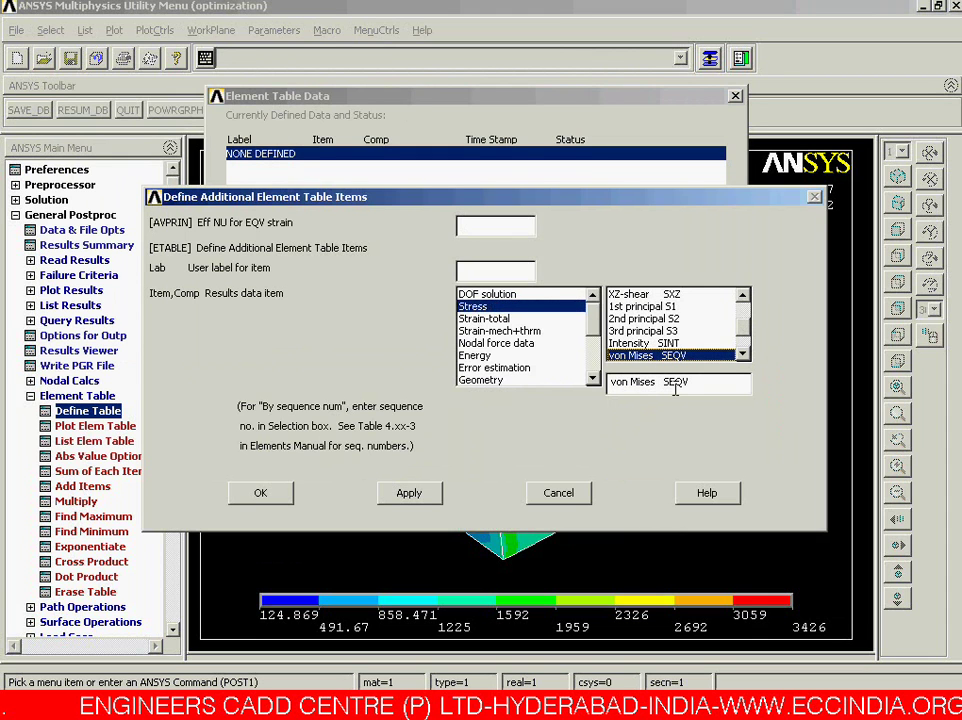
left_click_drag(692, 387, 564, 395)
left_click(670, 356)
left_click(476, 270)
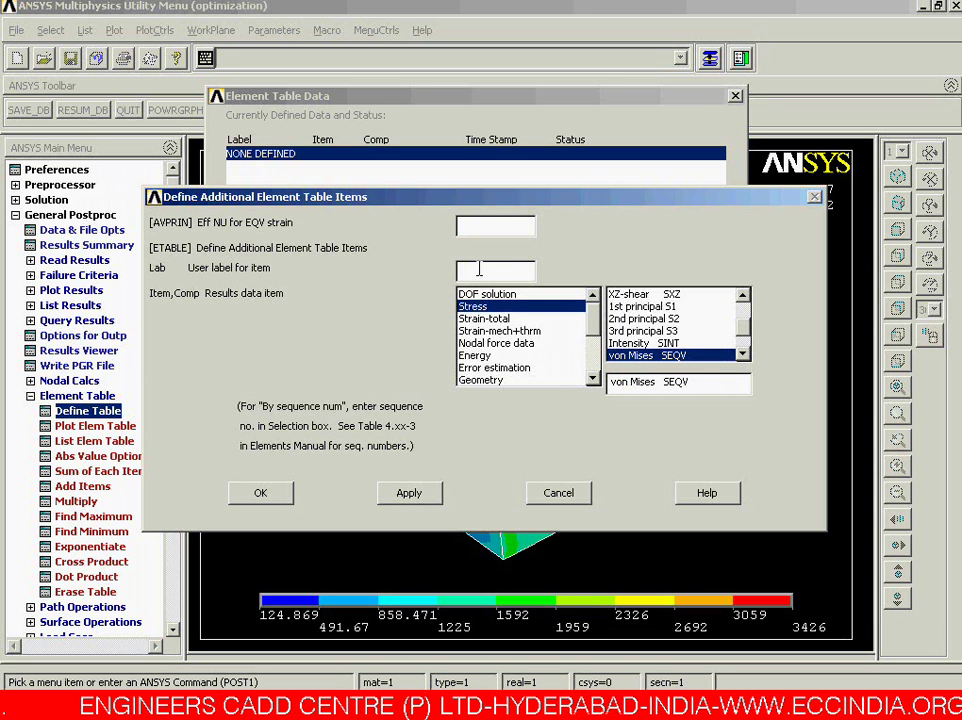
type("SEQV")
left_click(408, 492)
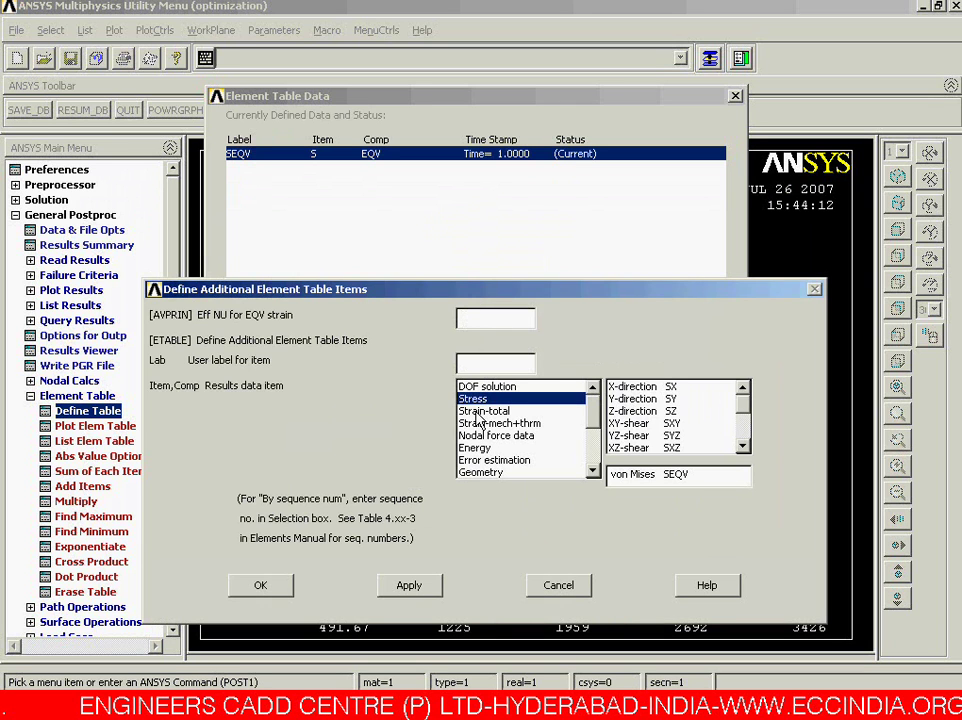
Add a second element table item labelled VOLU for Geometry element volume, finish the table definition and replot
left_click(481, 473)
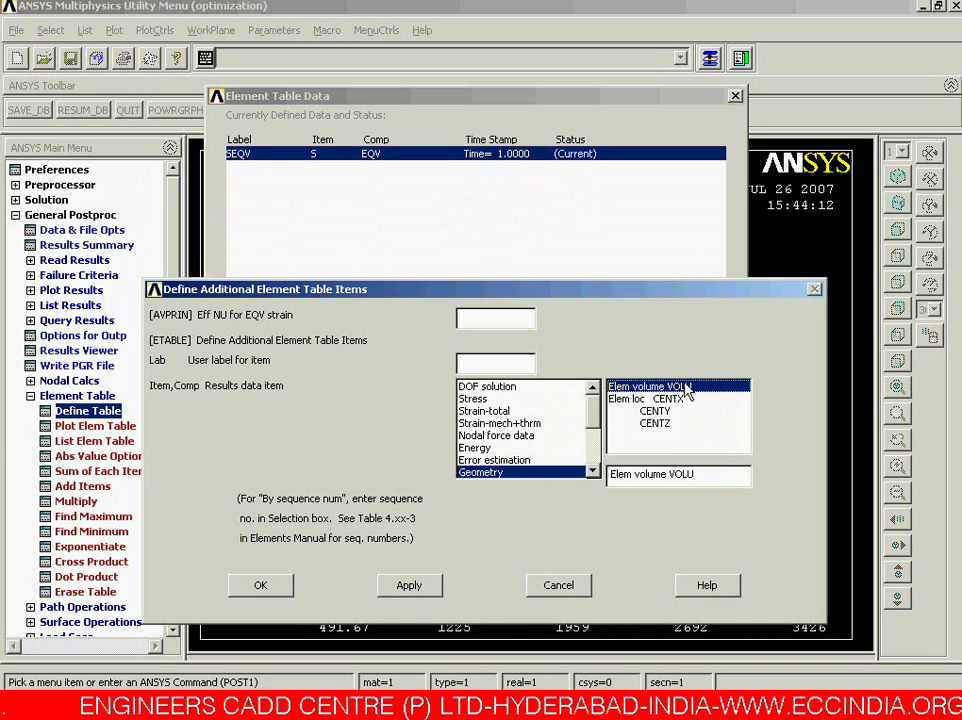
left_click(505, 365)
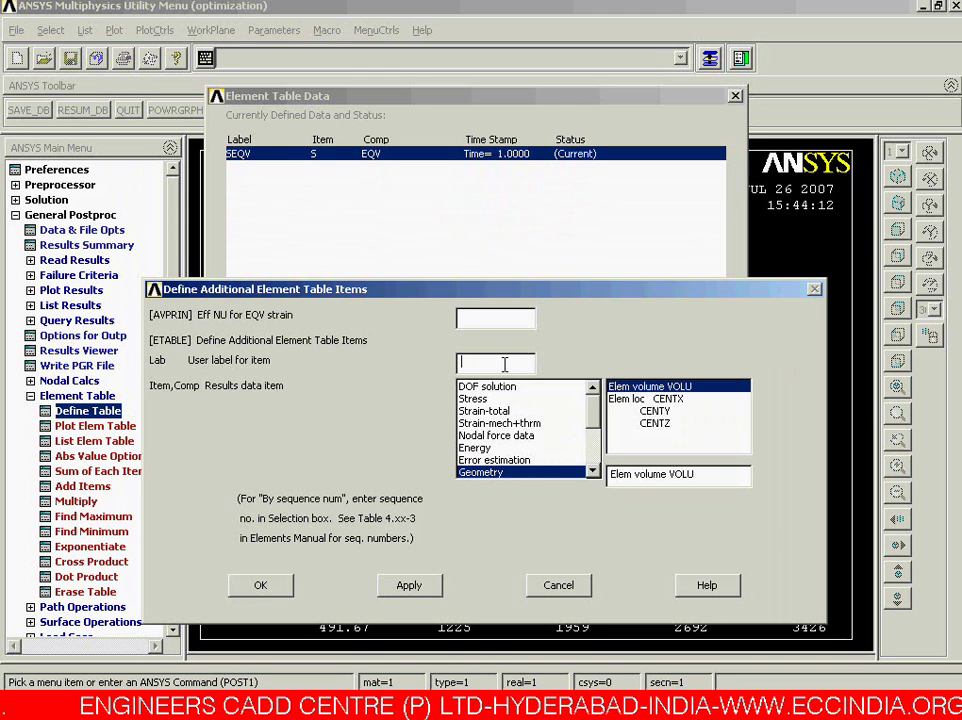
left_click_drag(537, 289, 539, 244)
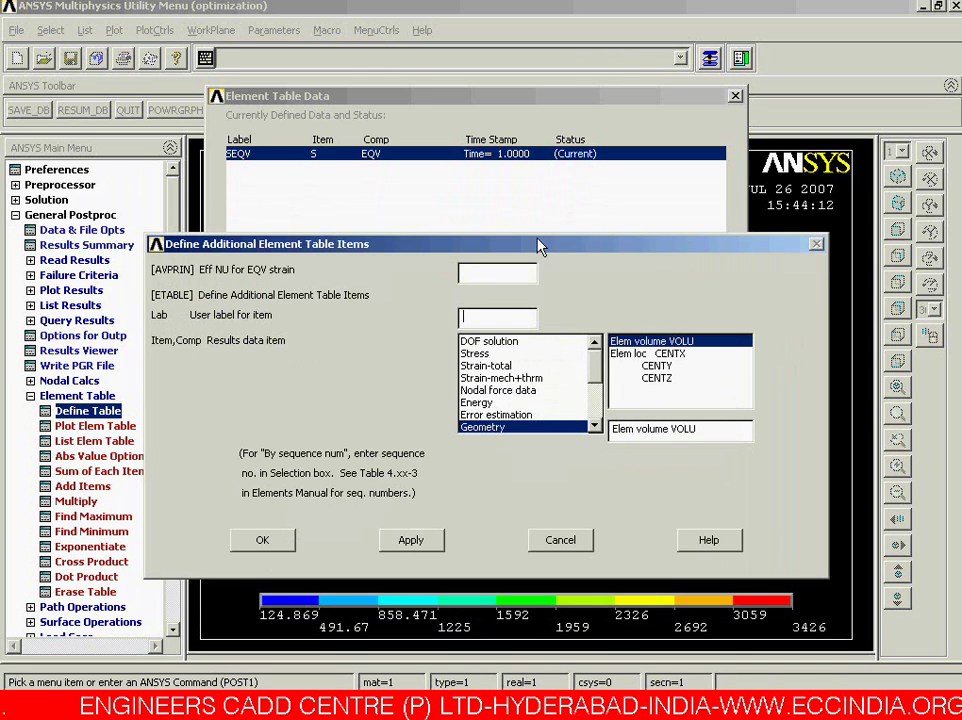
type("VOLU")
left_click(262, 540)
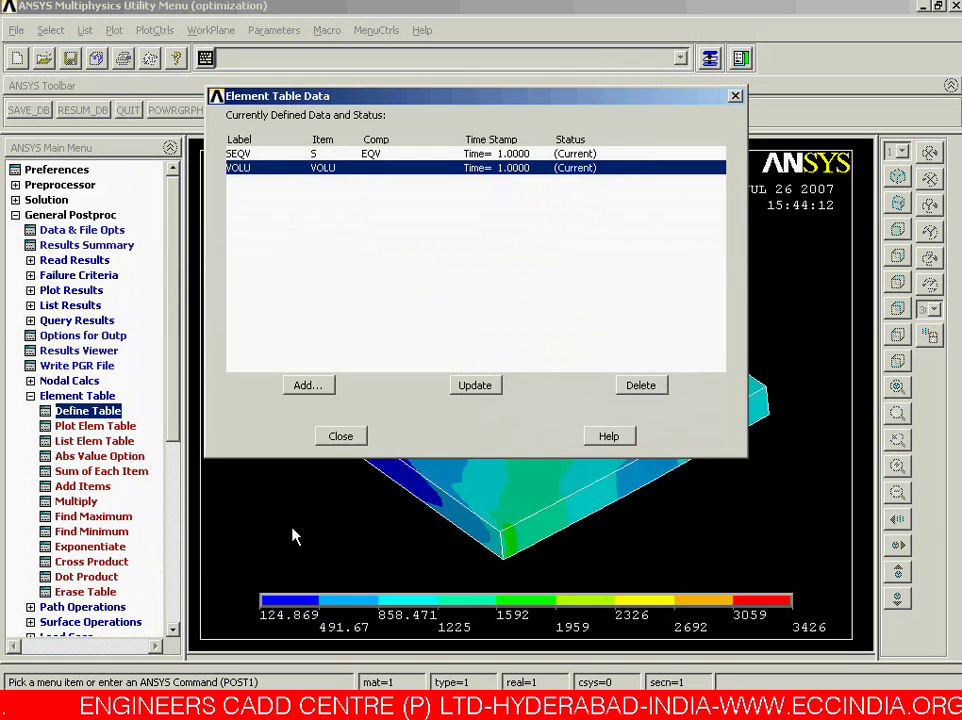
left_click(324, 165)
left_click(314, 151)
left_click(321, 170)
left_click(358, 438)
right_click(360, 440)
left_click(382, 440)
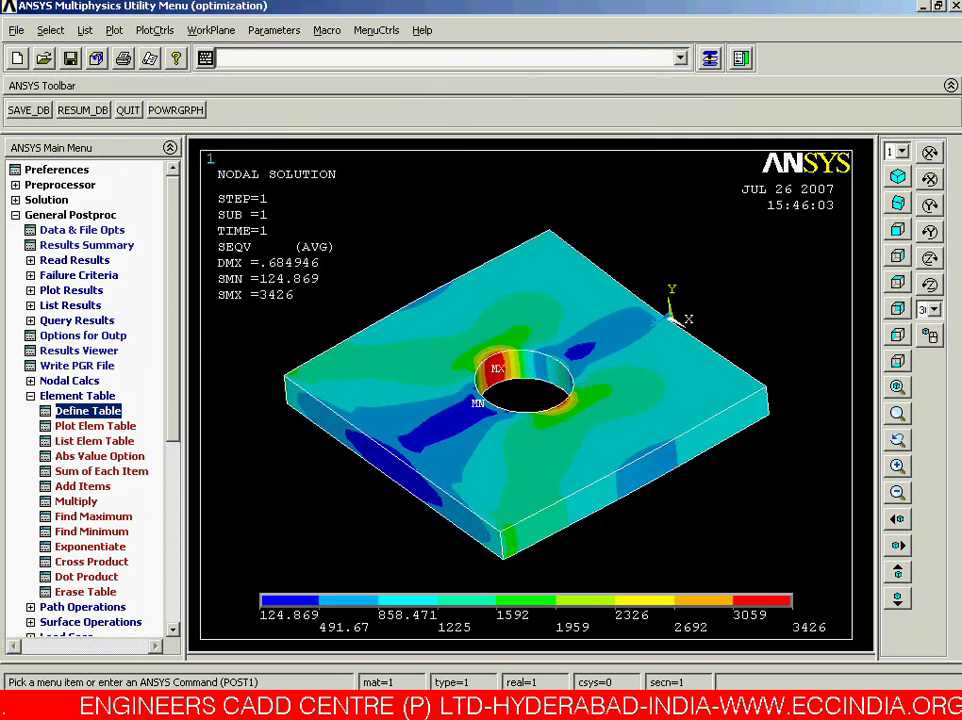
Plot the SEQV element table item as a contour without averaging at common nodes, and replot
left_click(100, 427)
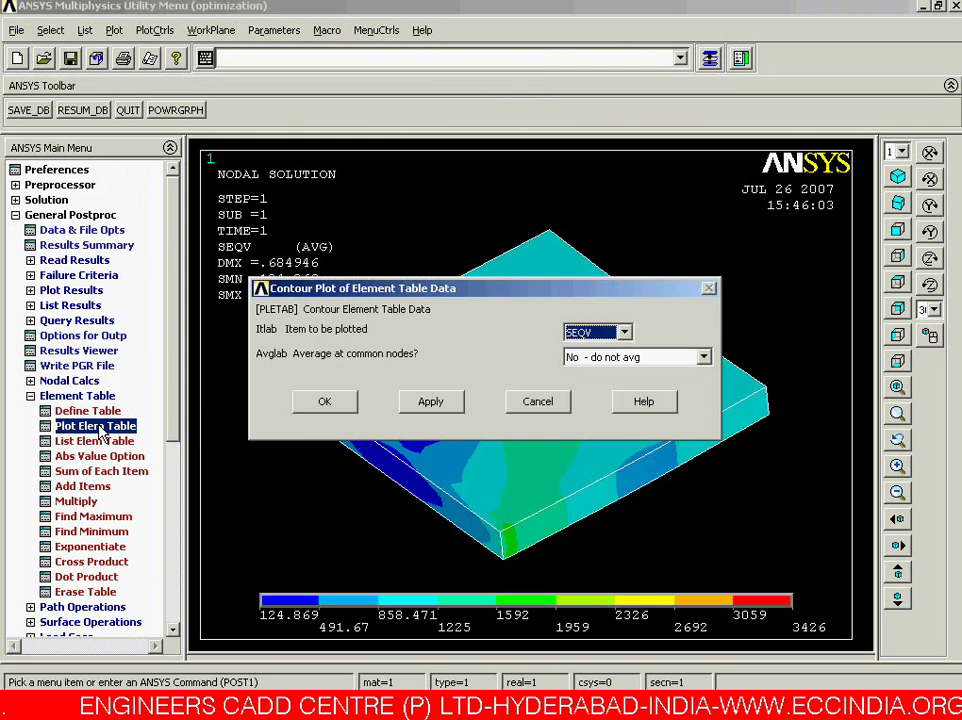
left_click(578, 334)
left_click(580, 344)
left_click(348, 405)
right_click(350, 406)
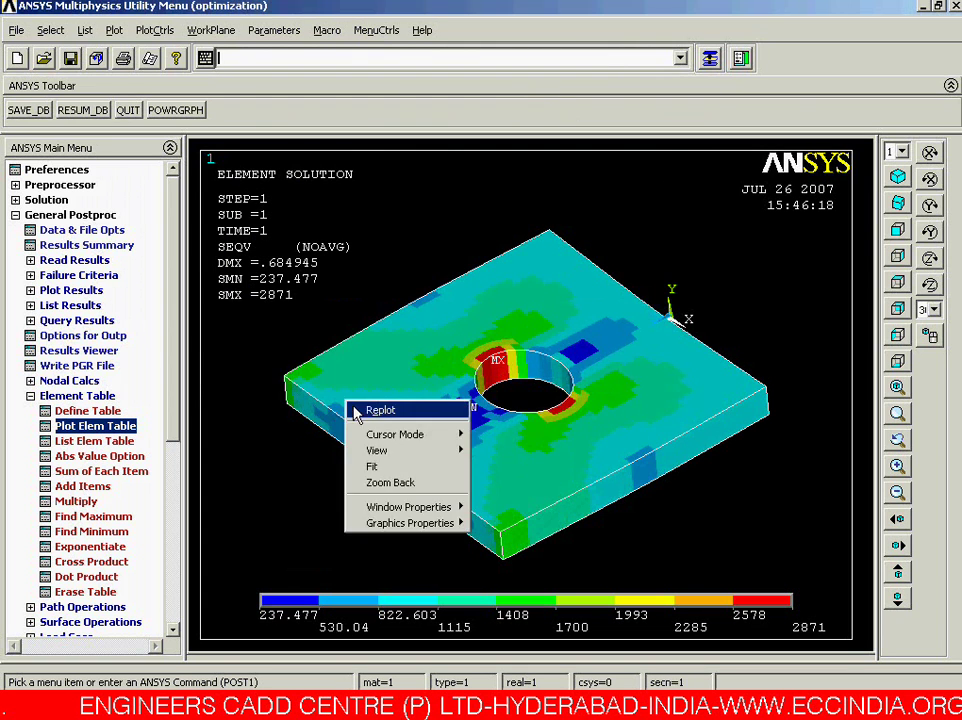
left_click(353, 409)
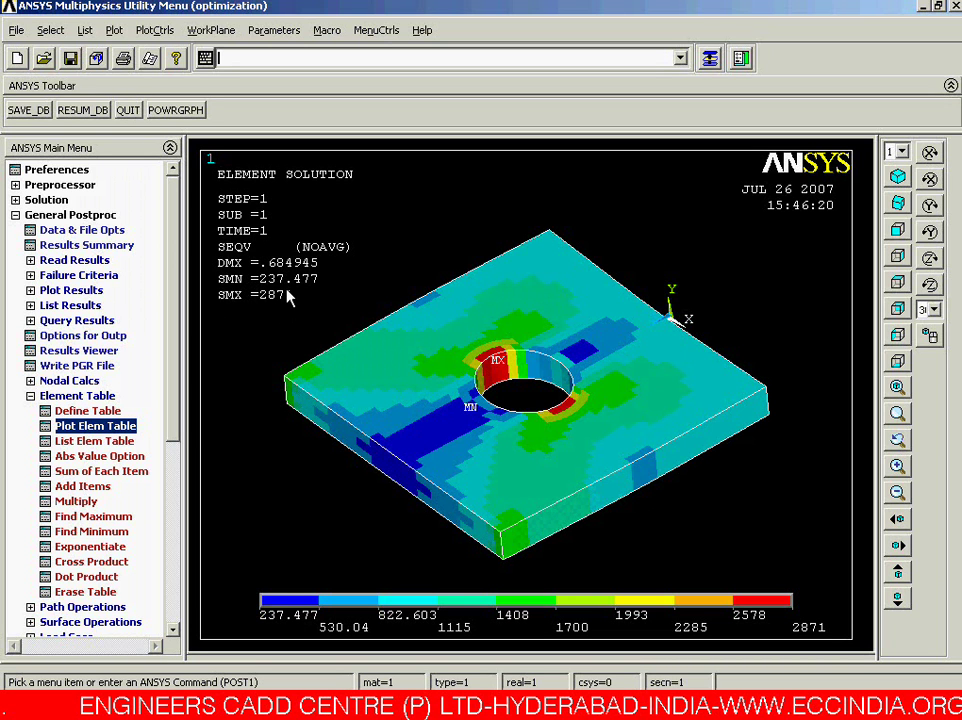
Check the scalar parameter list again after plotting the element table data
left_click(103, 398)
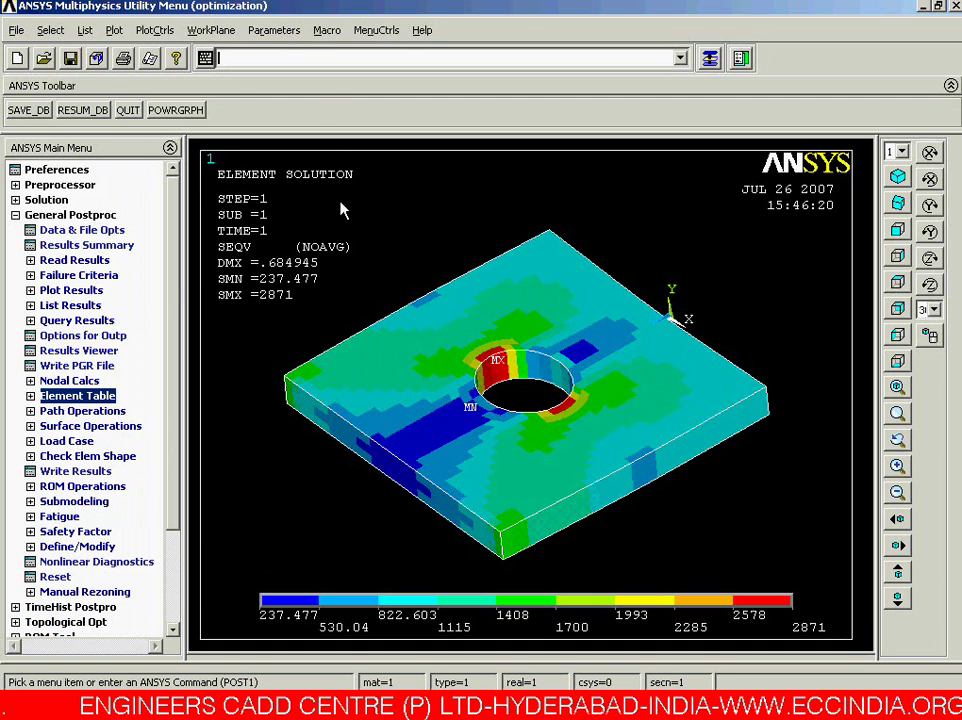
left_click(275, 30)
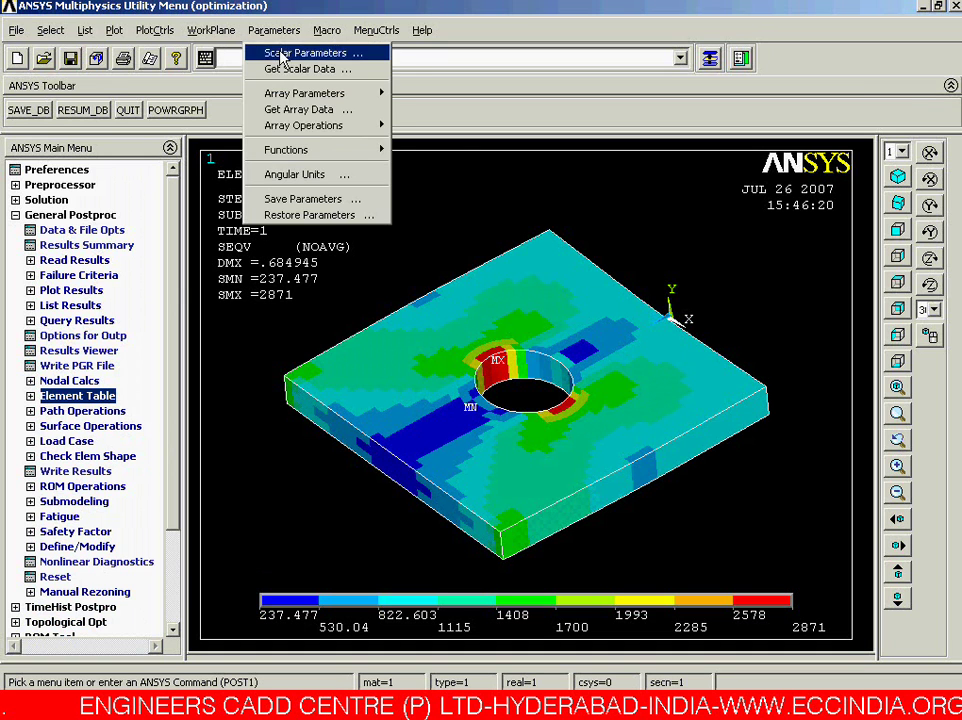
left_click(282, 57)
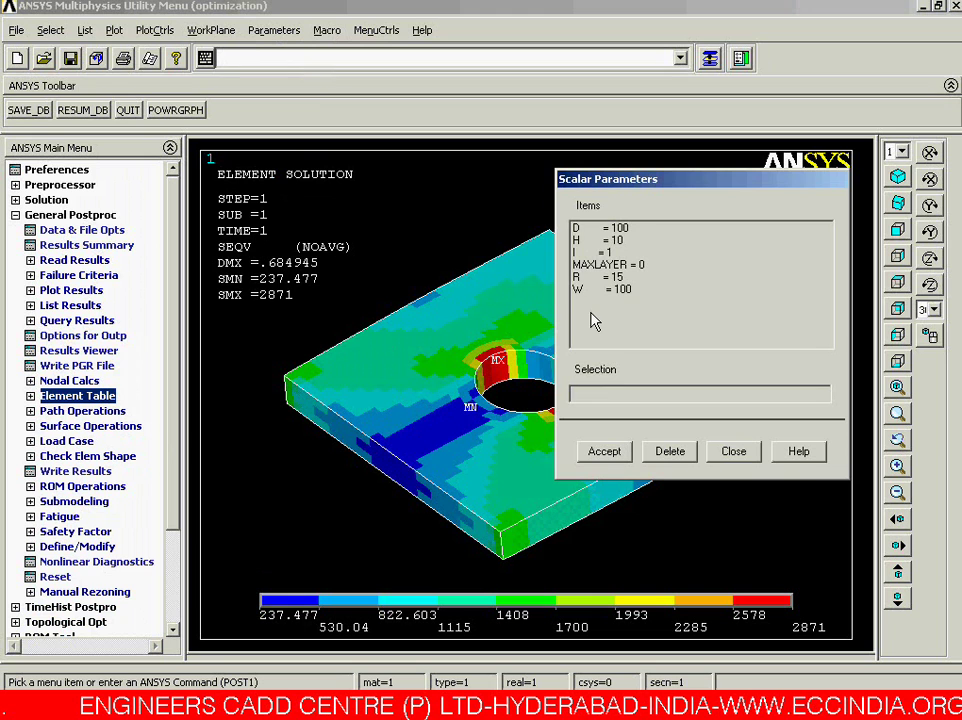
left_click(584, 392)
left_click(738, 455)
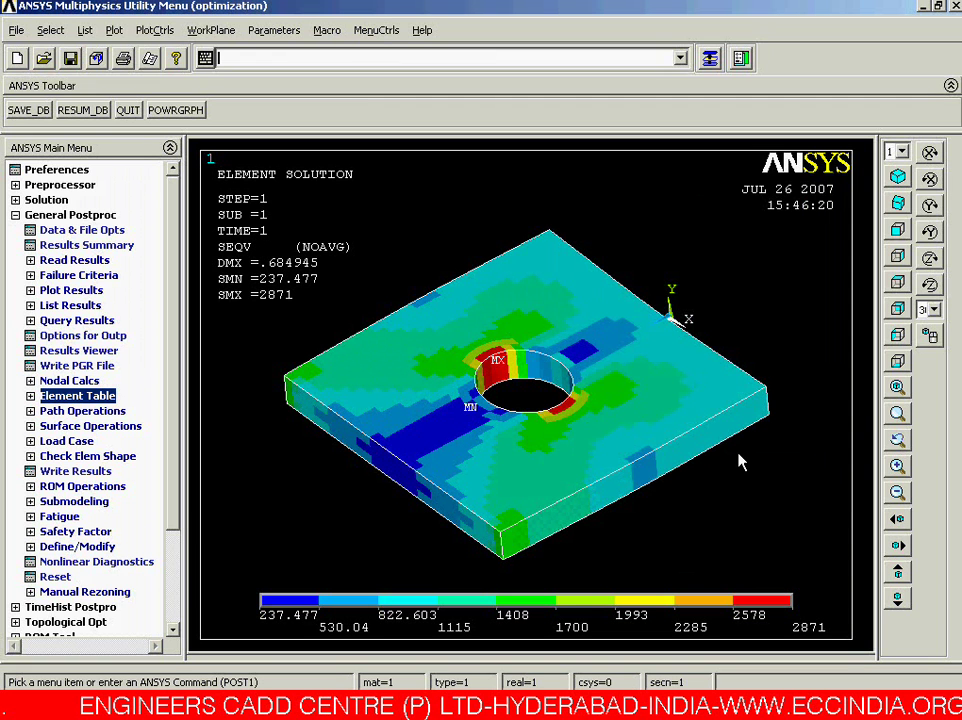
Sort the elements in descending order based on the SEQV element table item, and replot
left_click(72, 305)
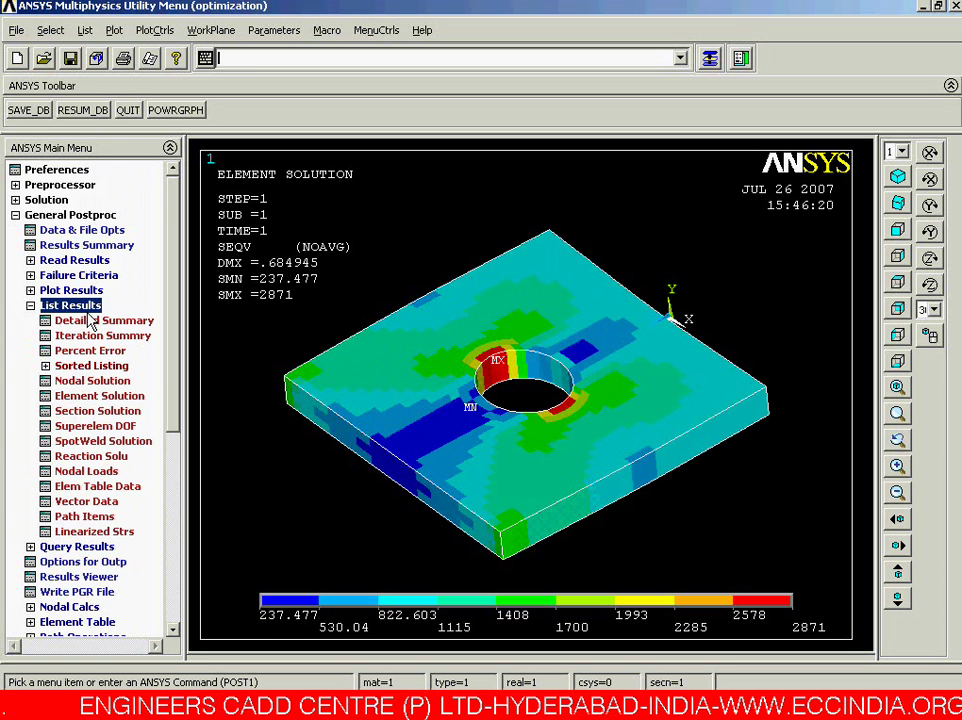
left_click(91, 368)
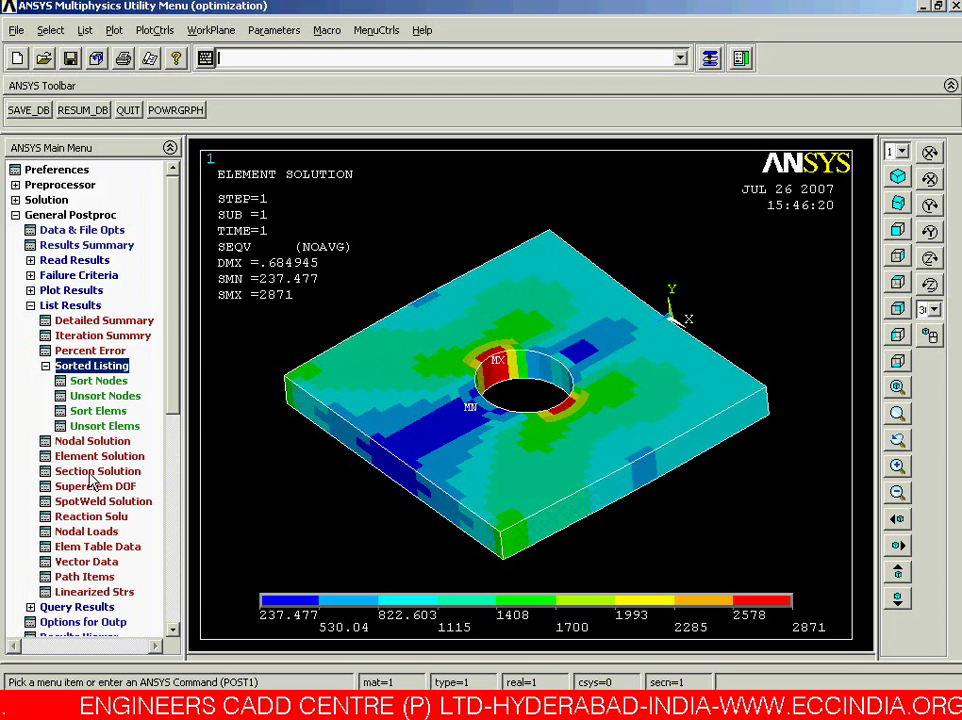
left_click(95, 413)
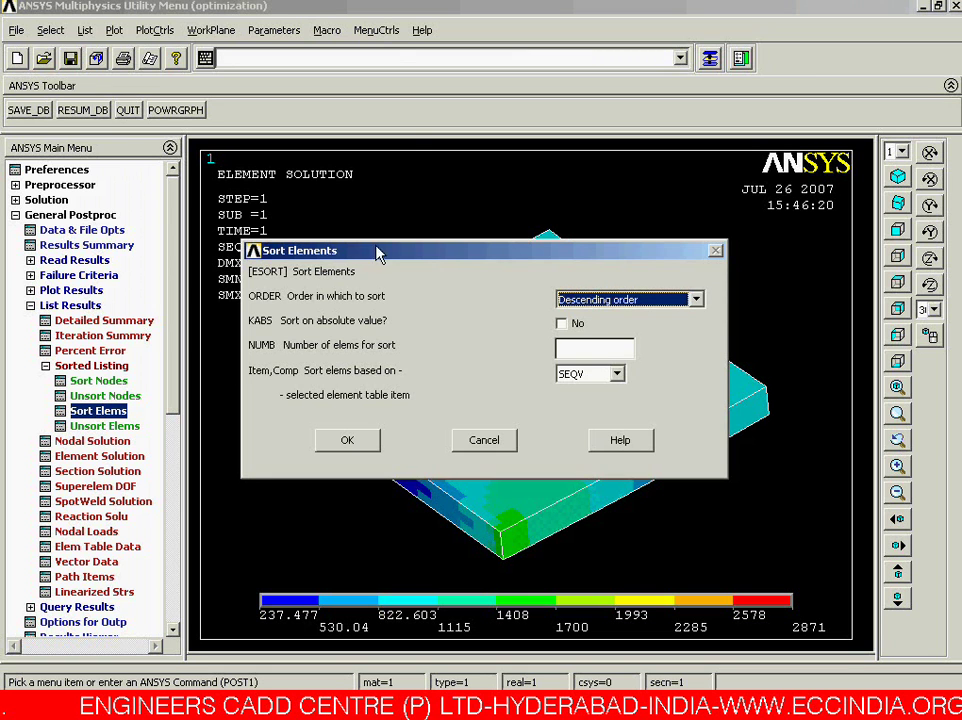
left_click_drag(412, 150, 403, 4)
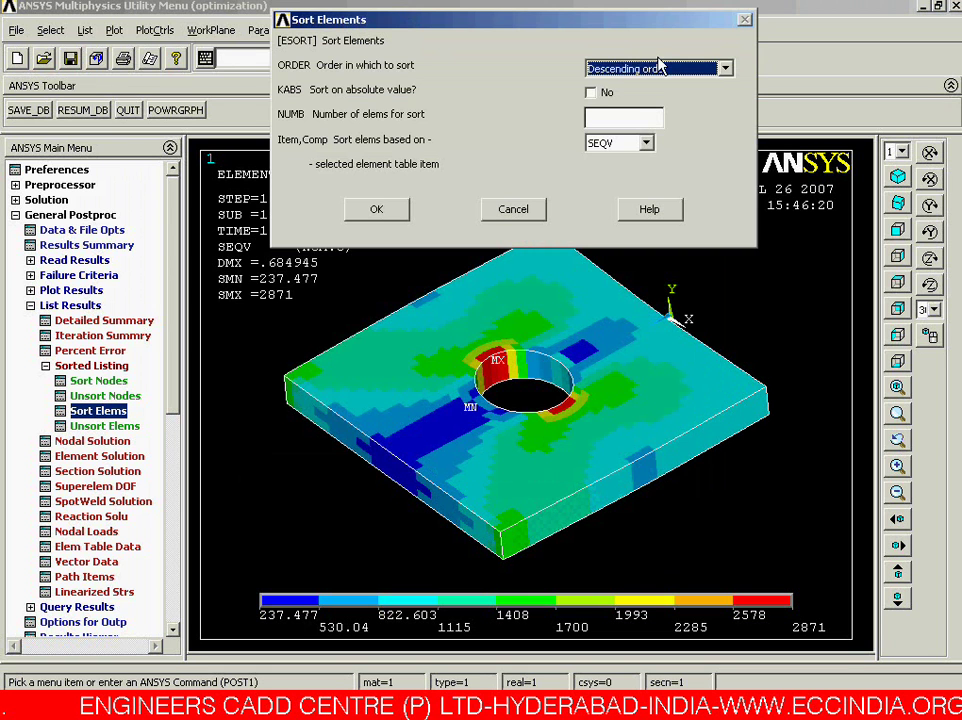
left_click(592, 146)
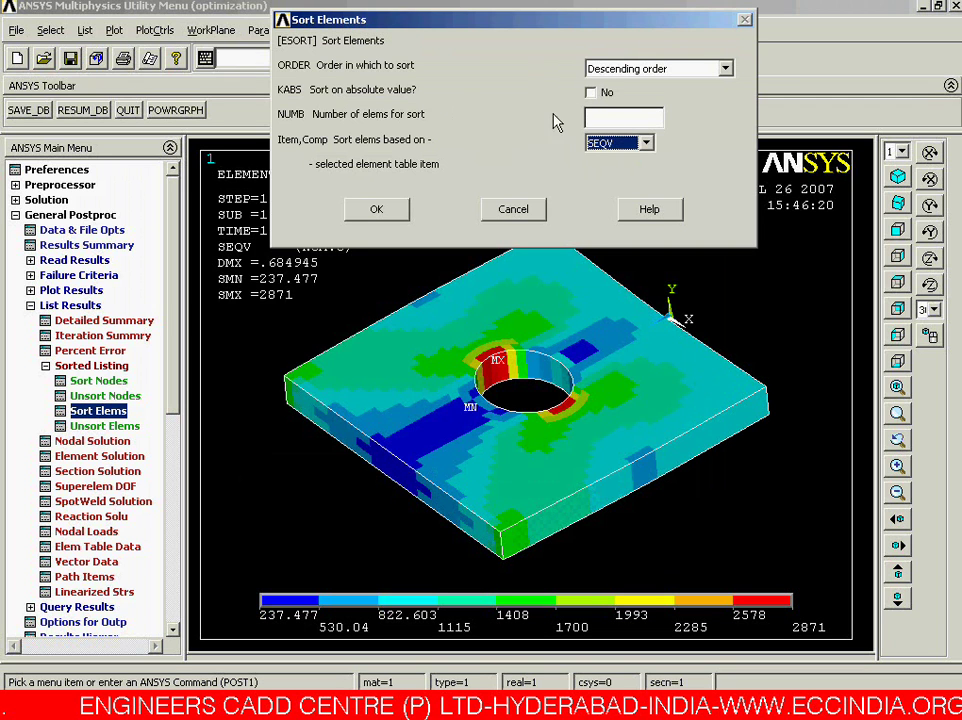
left_click(395, 207)
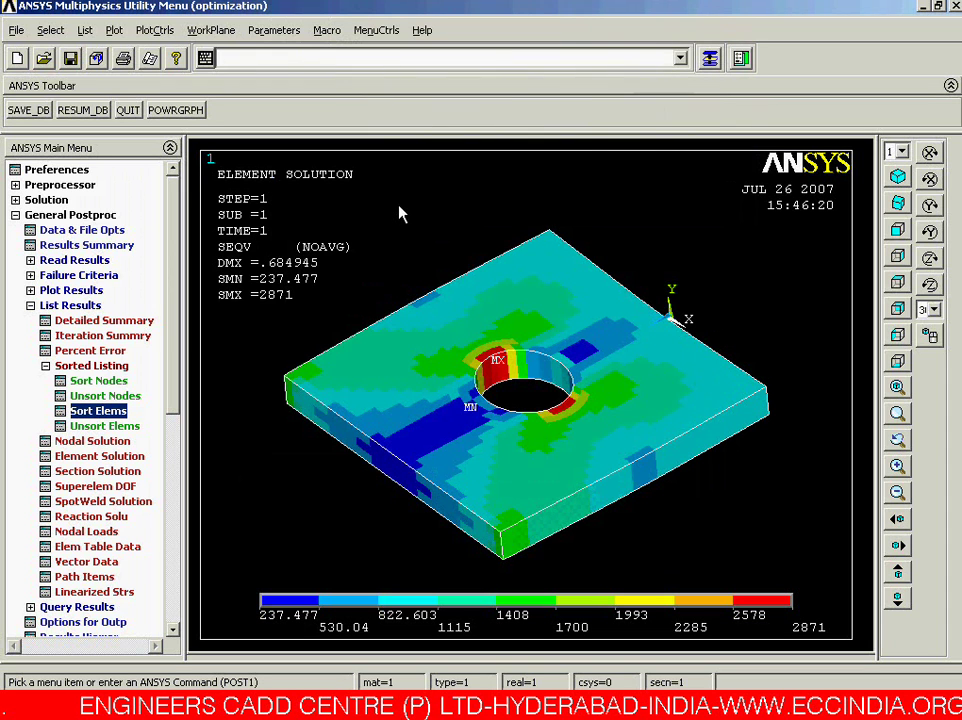
right_click(352, 354)
left_click(361, 354)
Start retrieving scalar data from the Other operations category of Results data
left_click(284, 34)
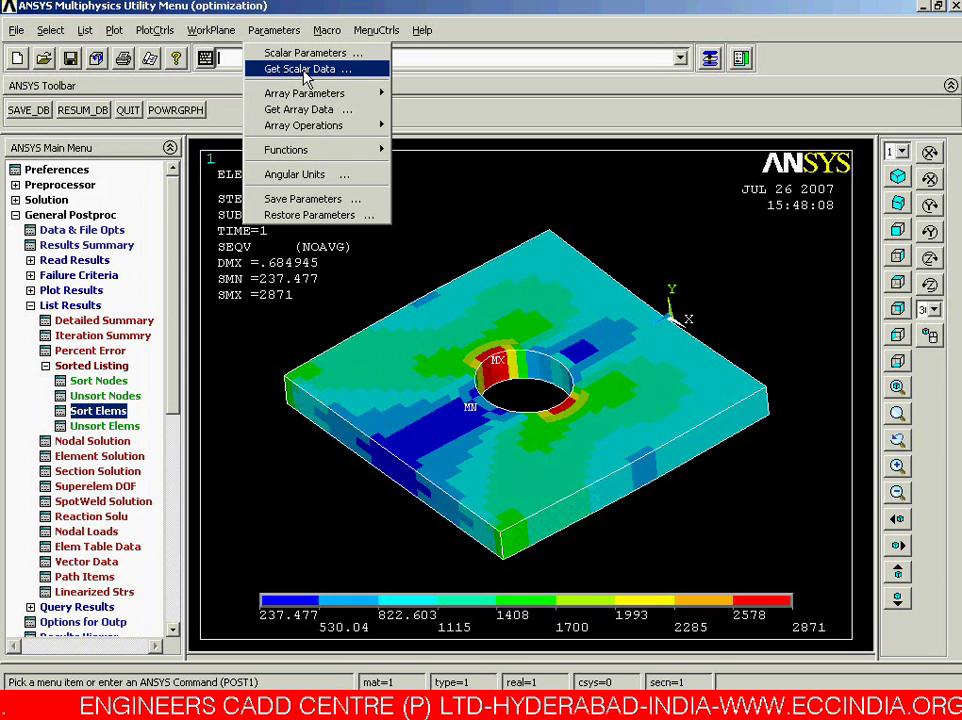
left_click(307, 70)
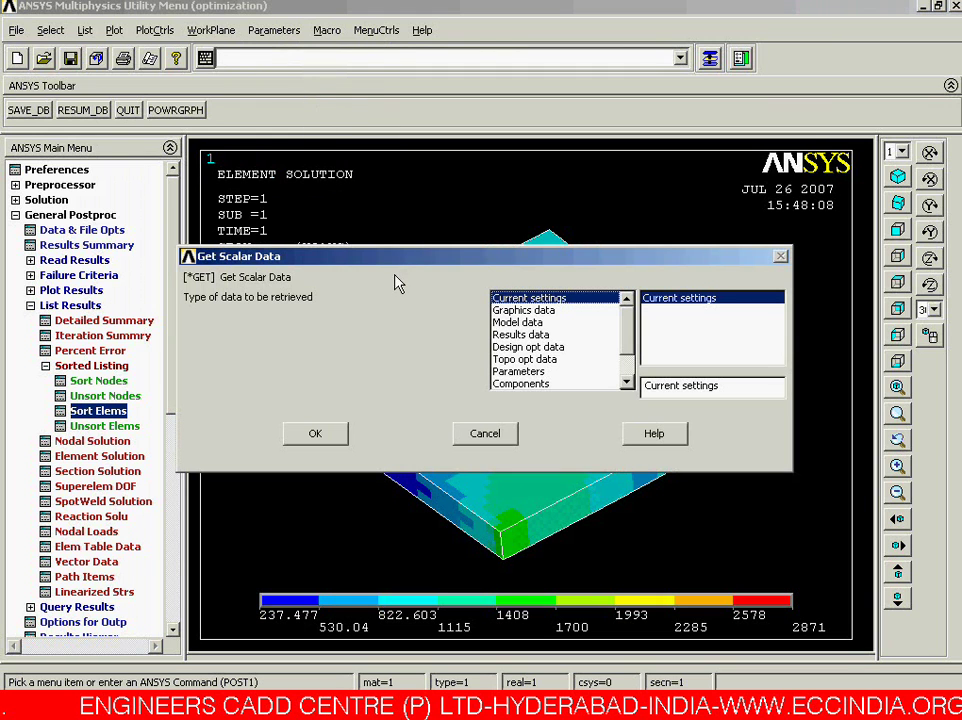
left_click_drag(396, 263, 417, 43)
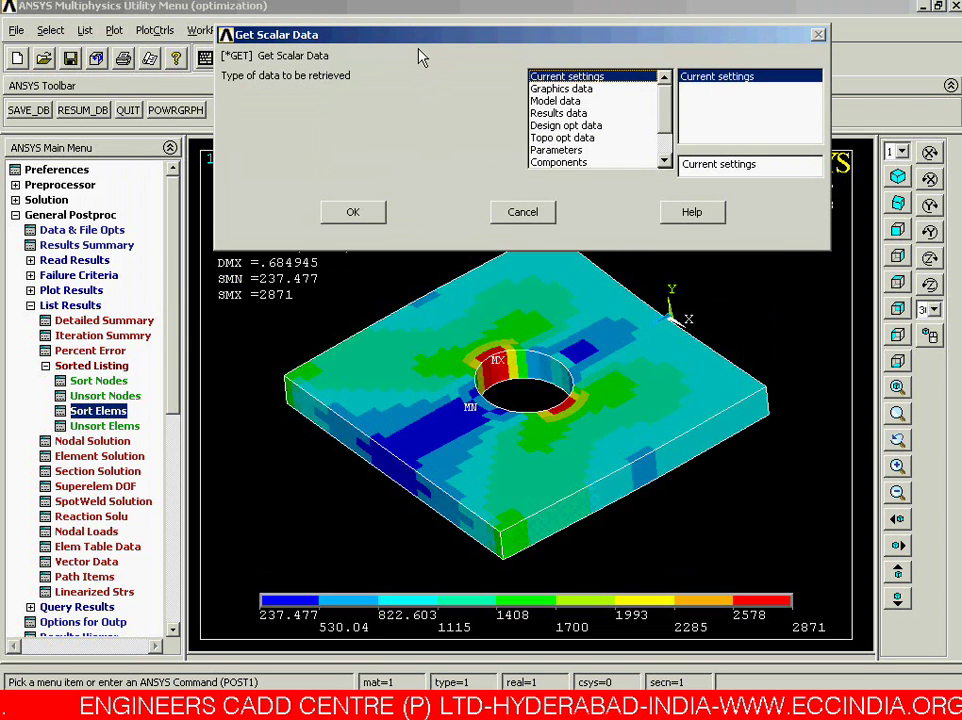
left_click(540, 113)
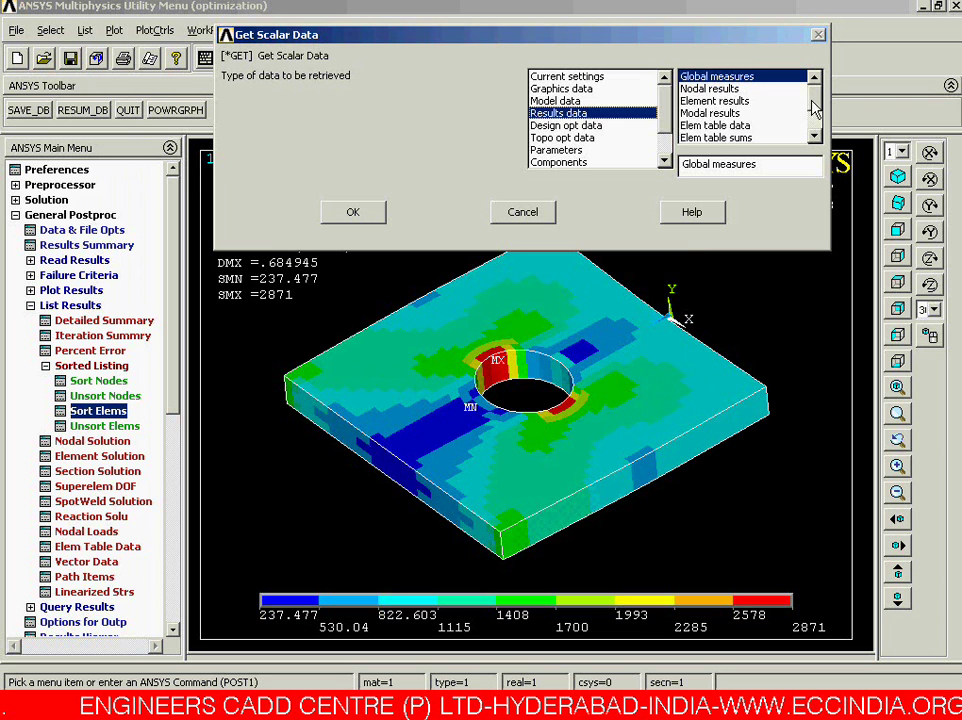
scroll(818, 120, "down", 2)
scroll(818, 120, "down", 1)
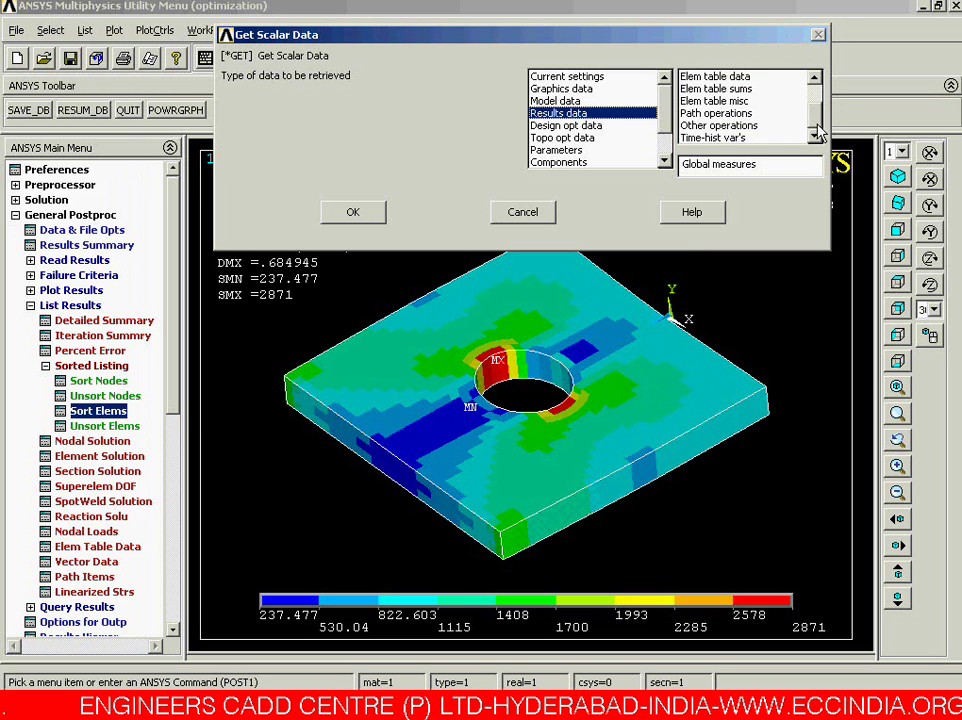
left_click(740, 125)
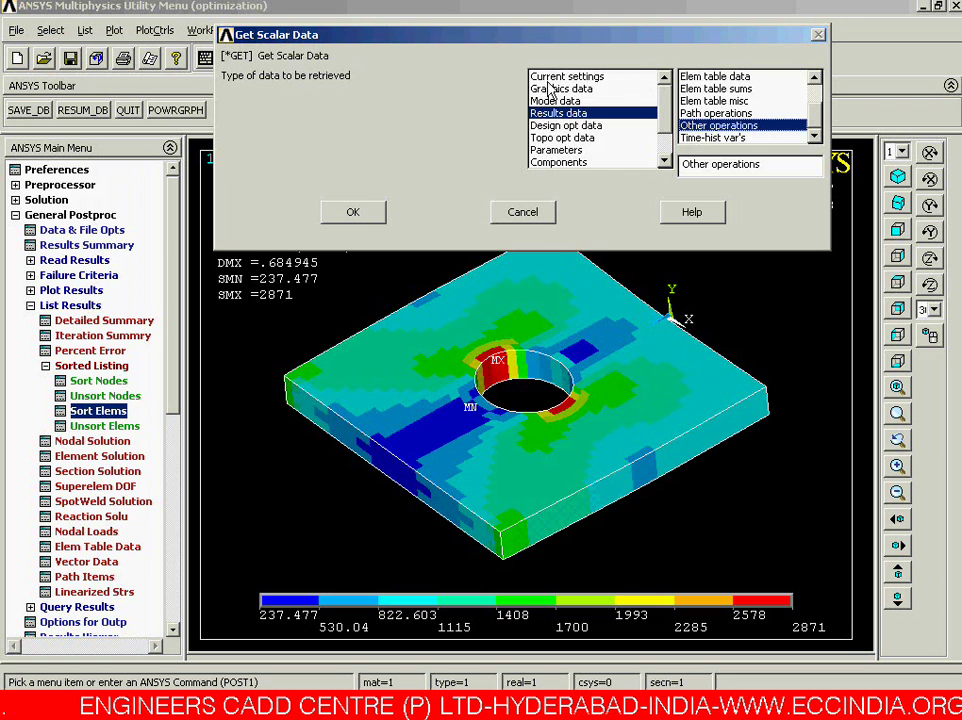
left_click(368, 213)
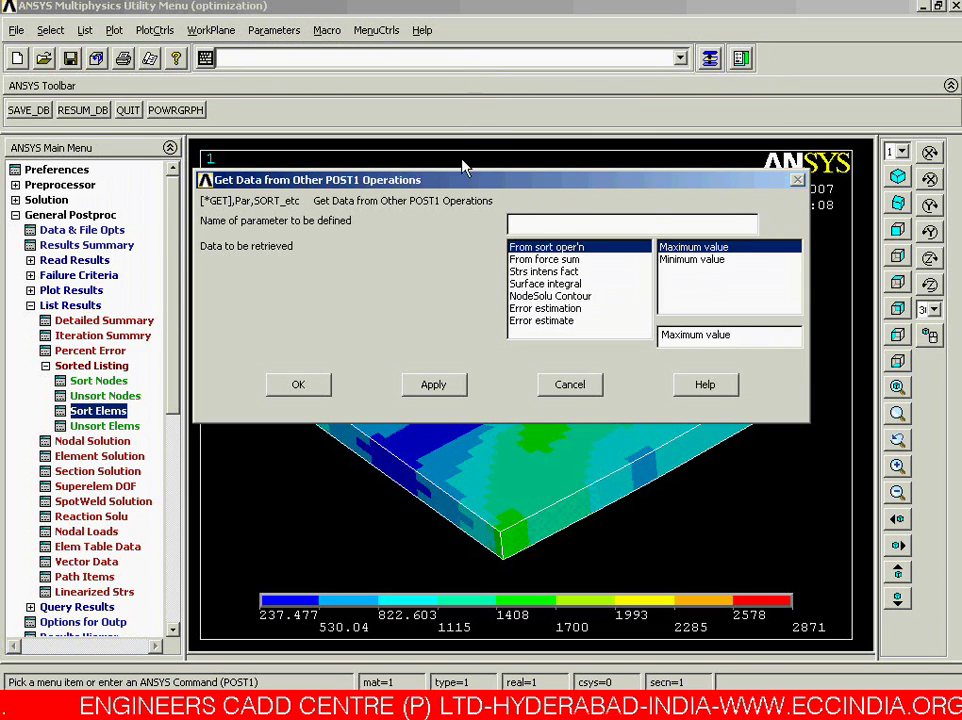
Define a parameter named SEQV that retrieves the maximum value from the sort operation
left_click_drag(336, 182, 332, 125)
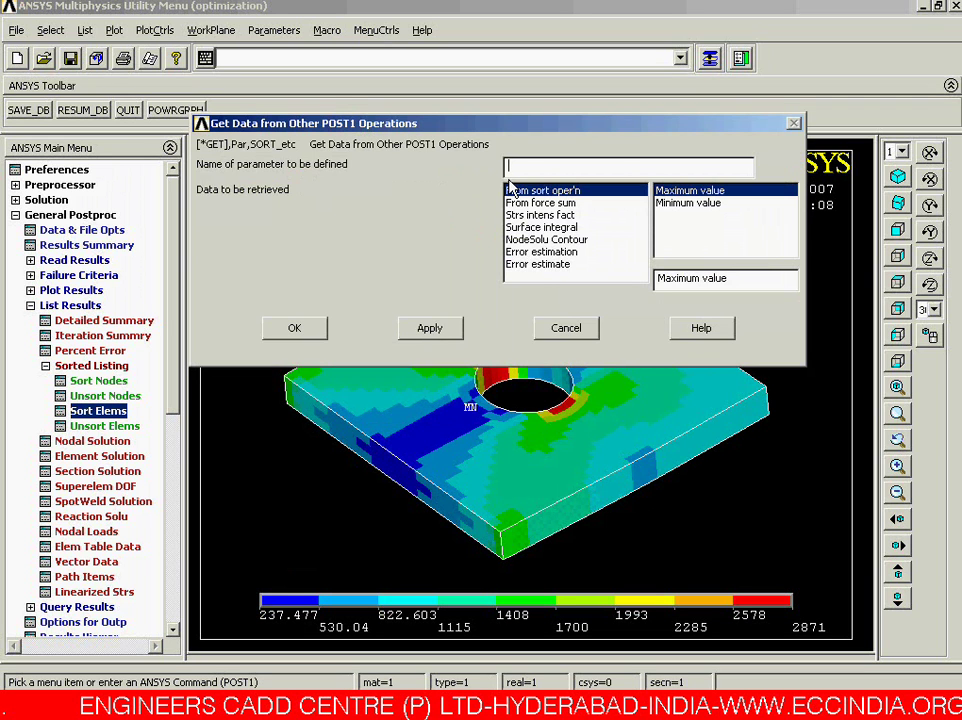
type("SEQV")
left_click_drag(543, 165, 252, 185)
left_click(558, 166)
left_click(690, 192)
left_click(316, 328)
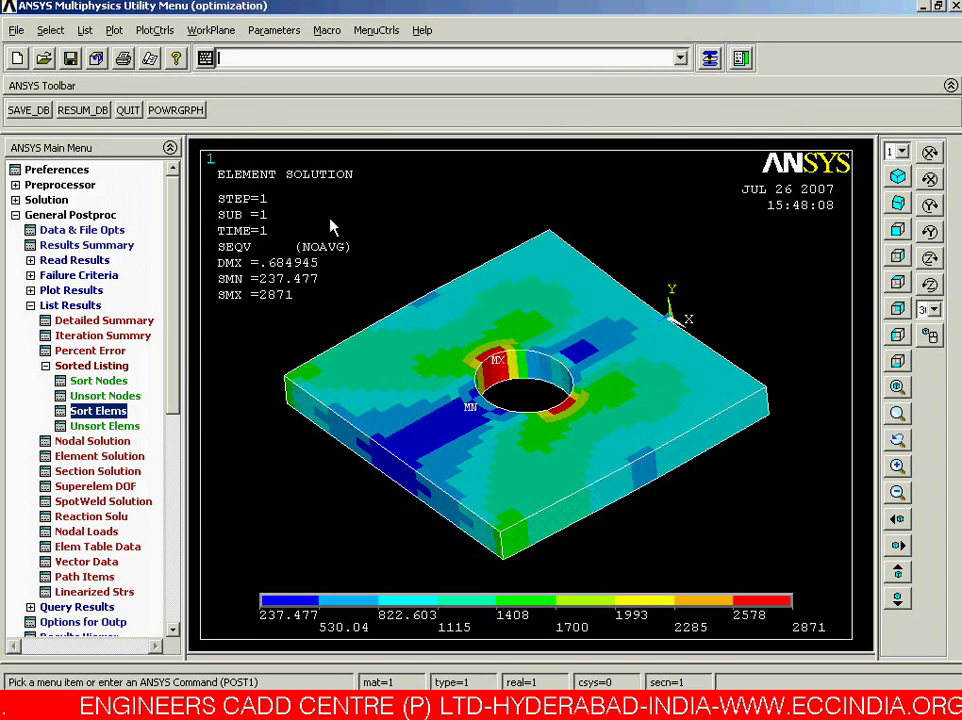
Check the scalar parameter list for the retrieved SEQV parameter and close it
left_click(284, 35)
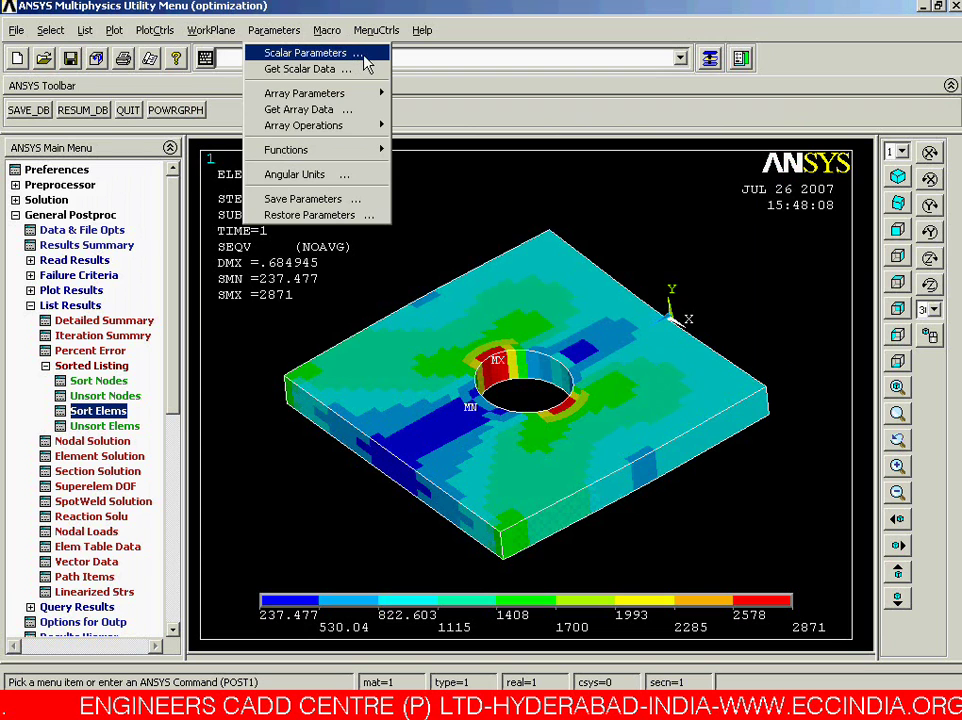
left_click(365, 55)
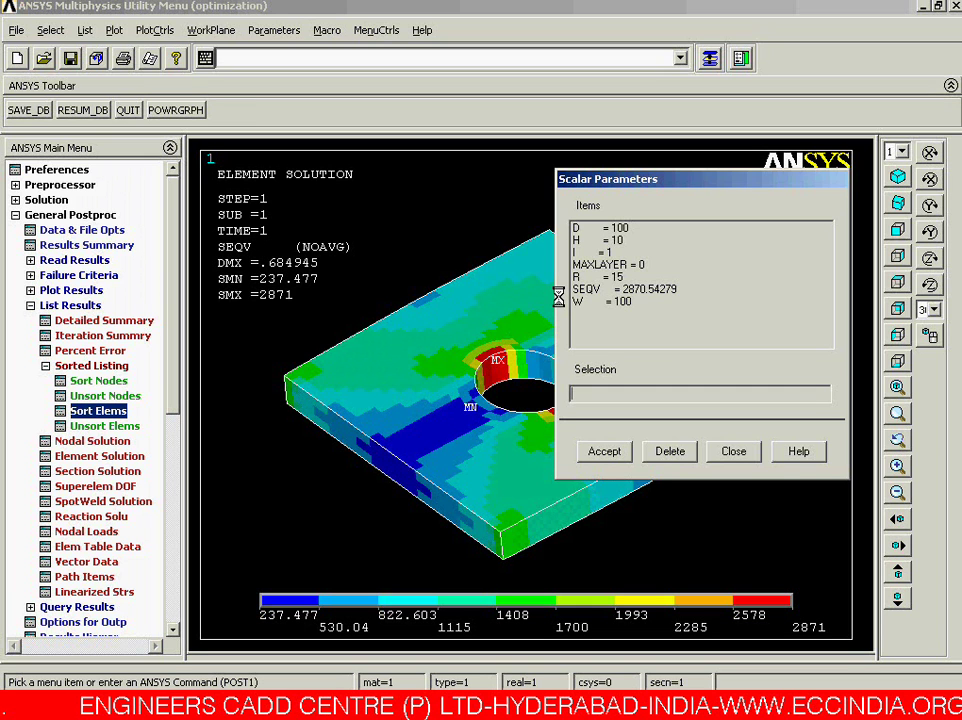
left_click(732, 452)
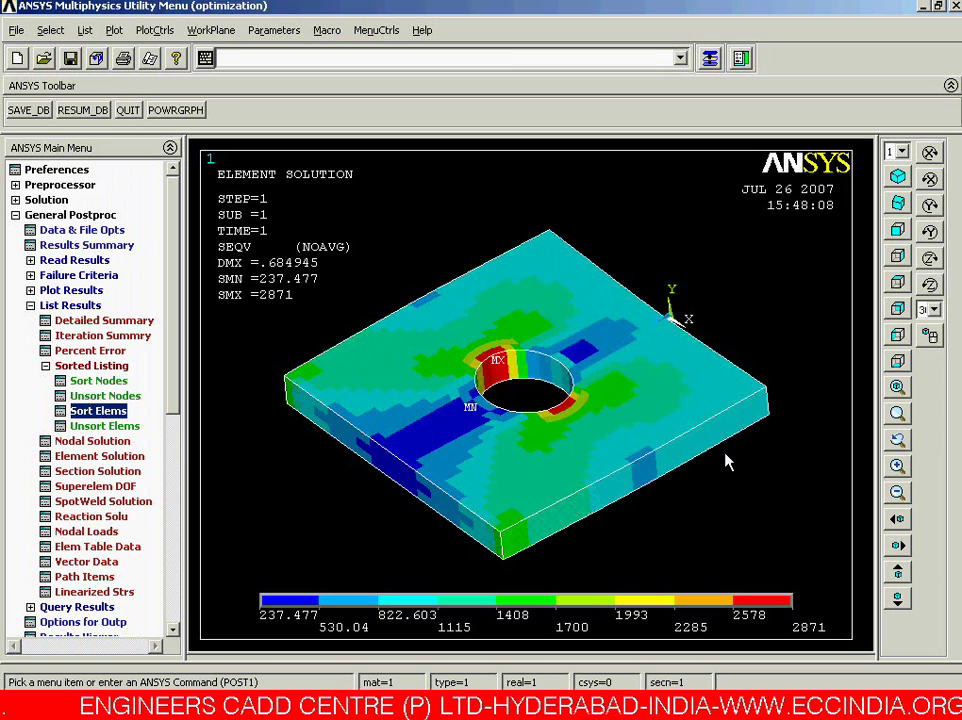
left_click(40, 306)
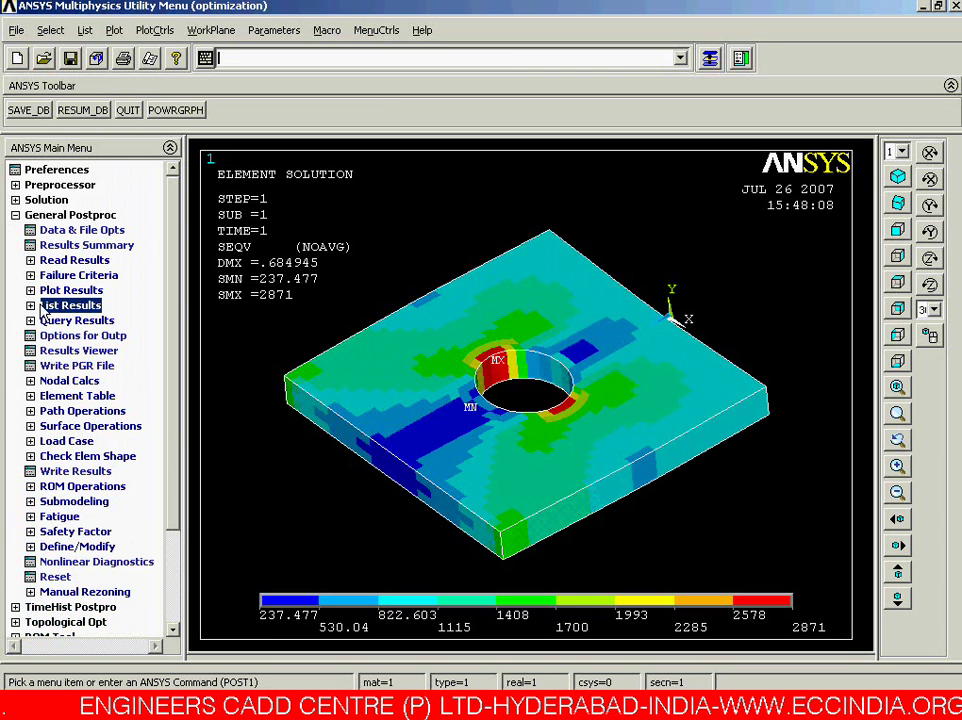
left_click(92, 396)
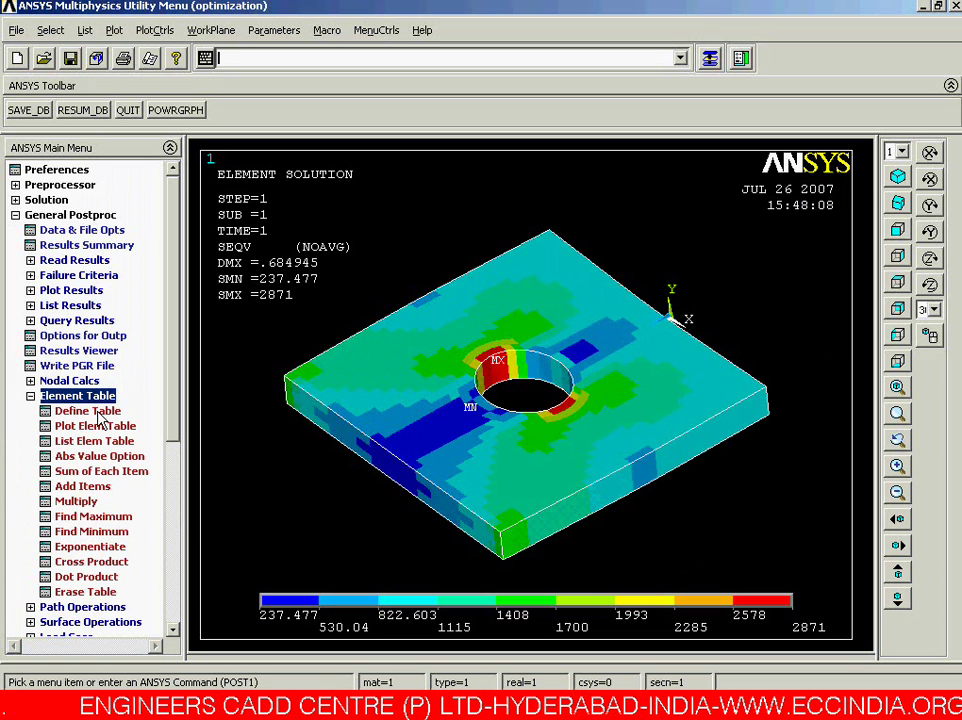
left_click(103, 476)
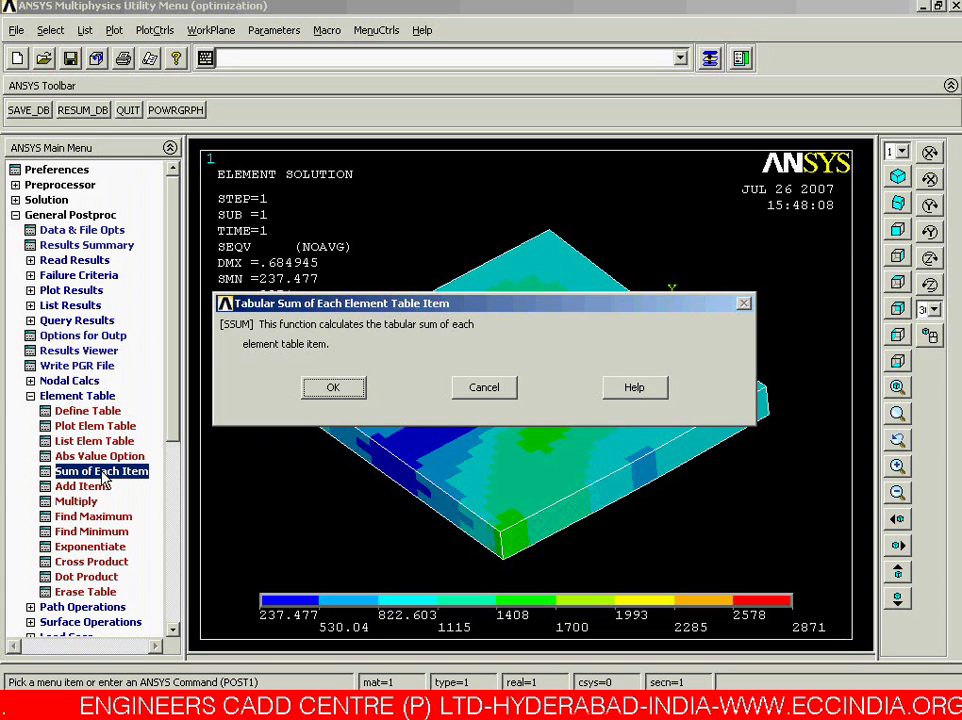
left_click_drag(293, 305, 313, 240)
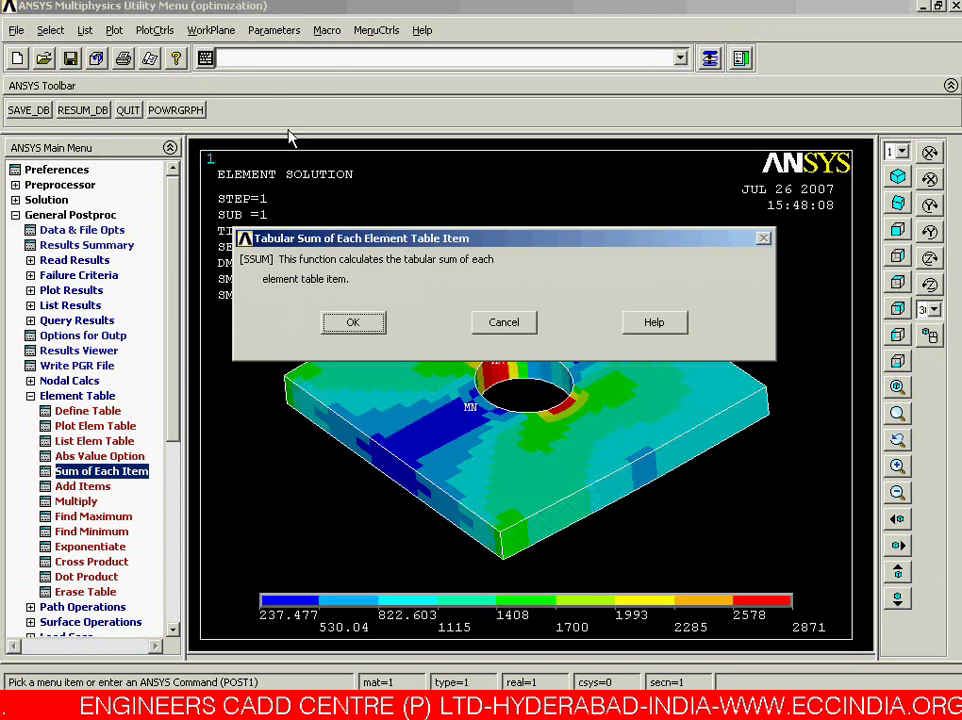
Check whether the scalar parameter list contains a volume parameter and close it
left_click(290, 31)
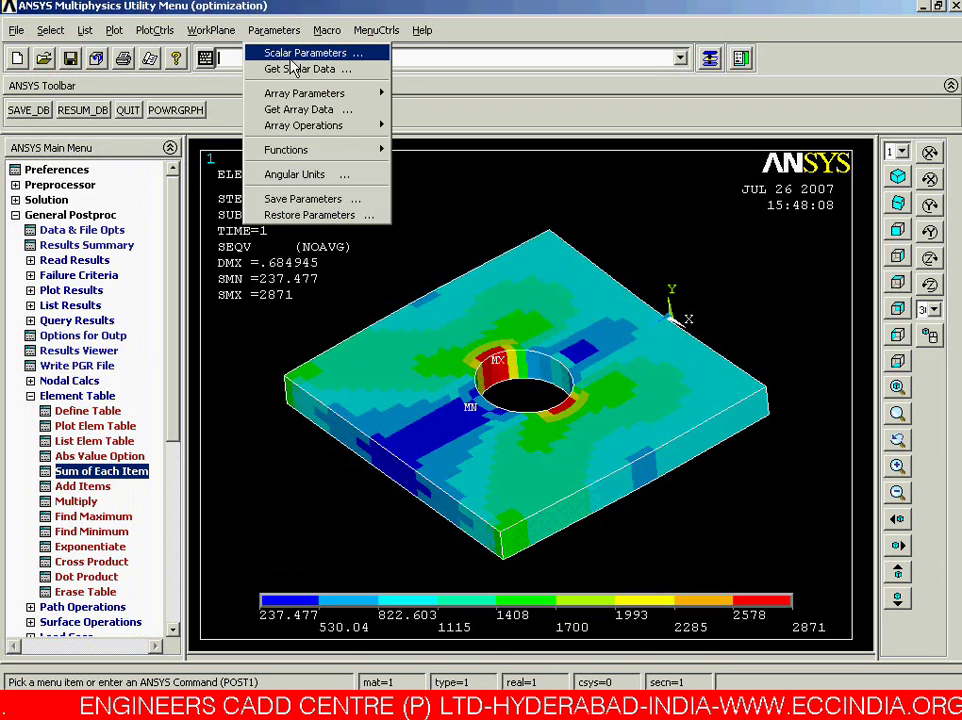
left_click(295, 60)
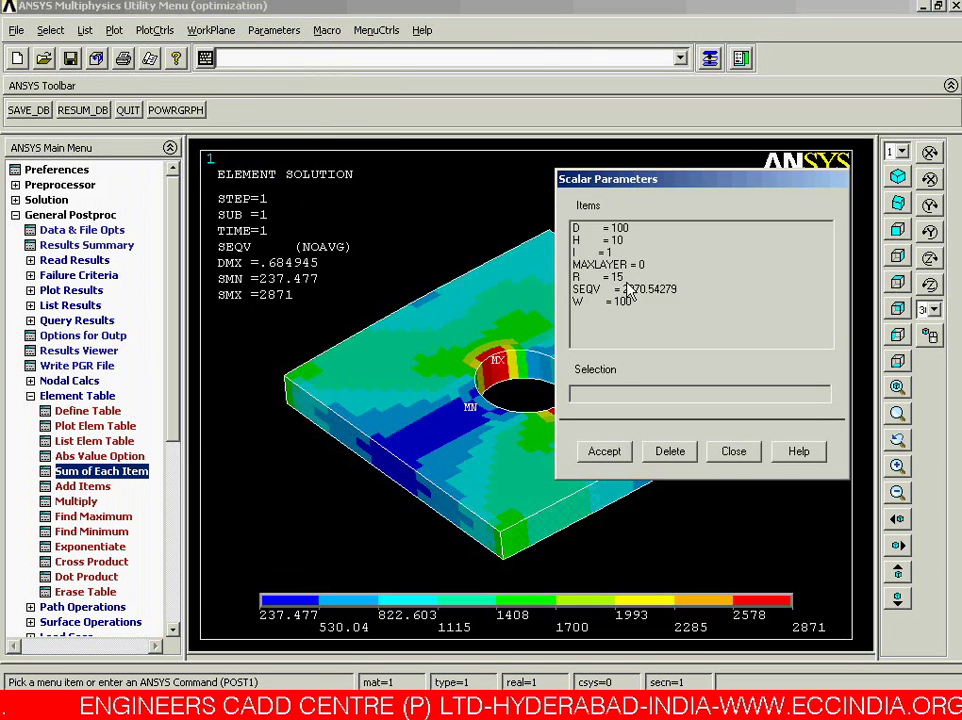
left_click(731, 455)
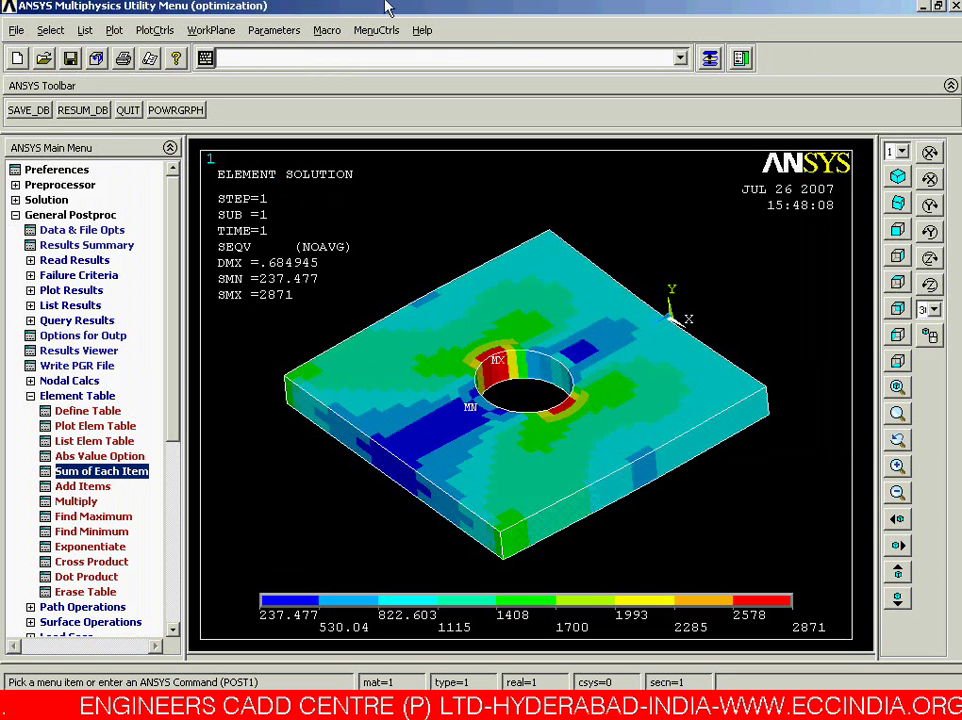
Calculate the tabular sum of each element table item and highlight the VOLU row in the listing
left_click(137, 476)
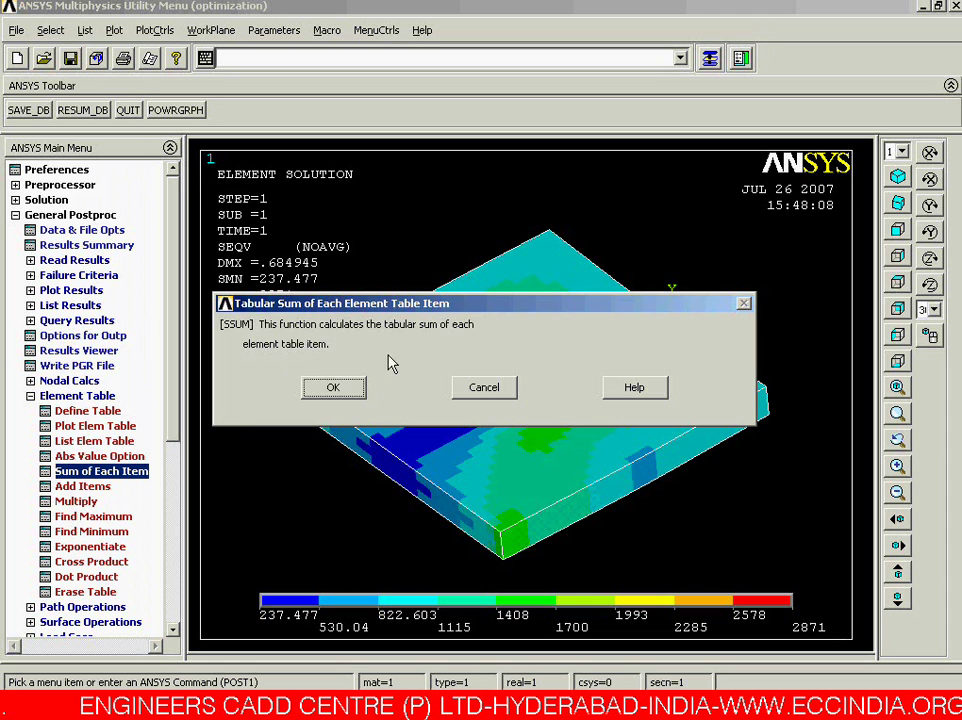
left_click(333, 388)
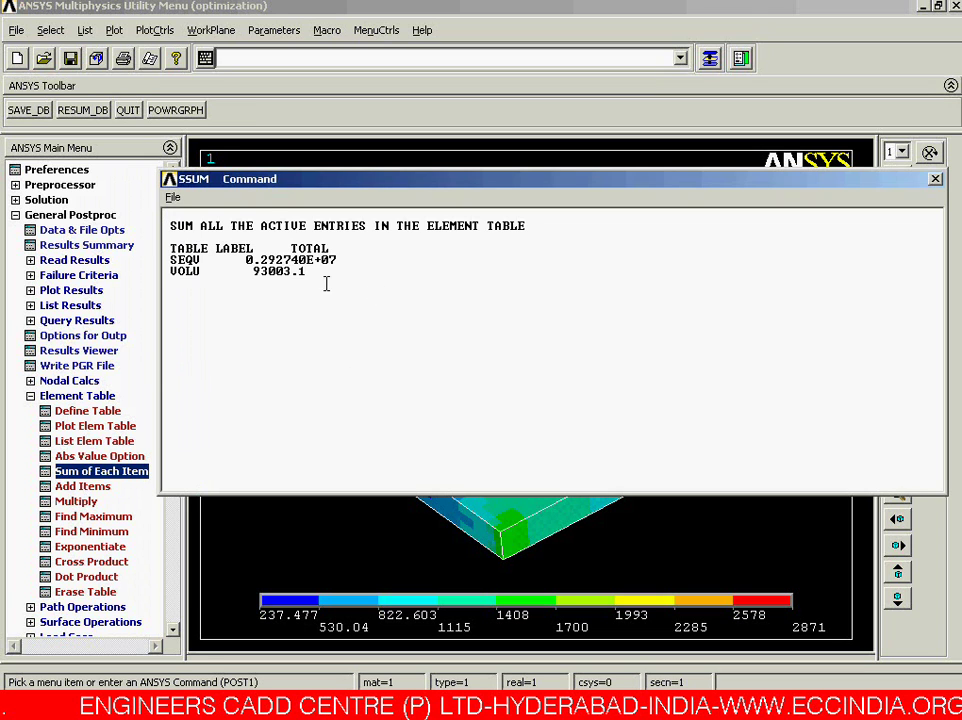
left_click_drag(345, 260, 323, 272)
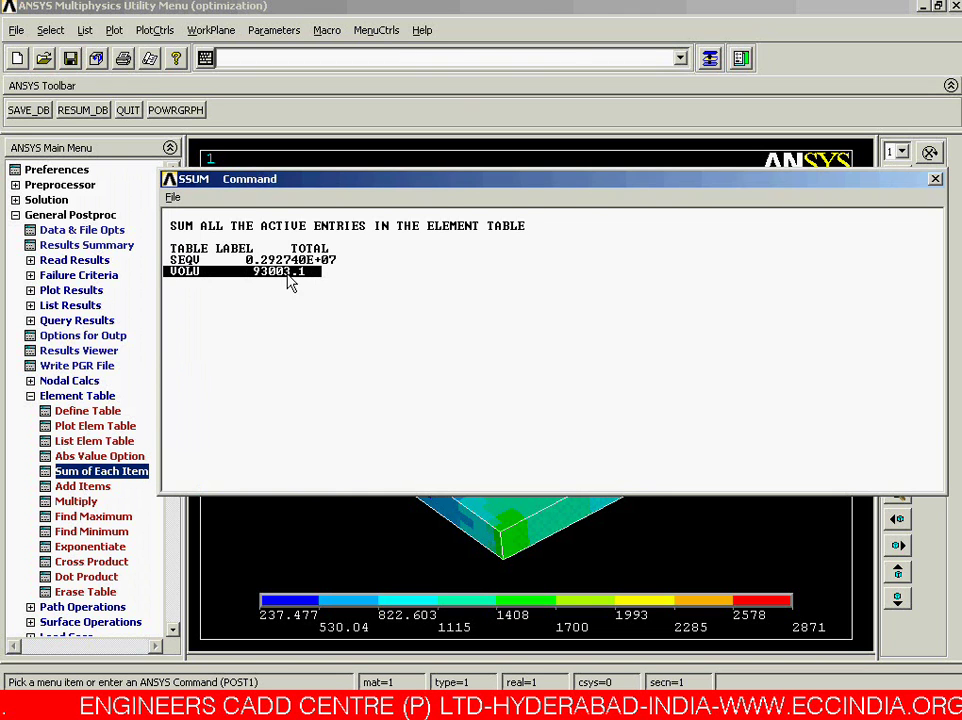
Compare the plate dimensions in the design optz.bmp picture with the VOLU total in the ANSYS sum listing
left_click(468, 706)
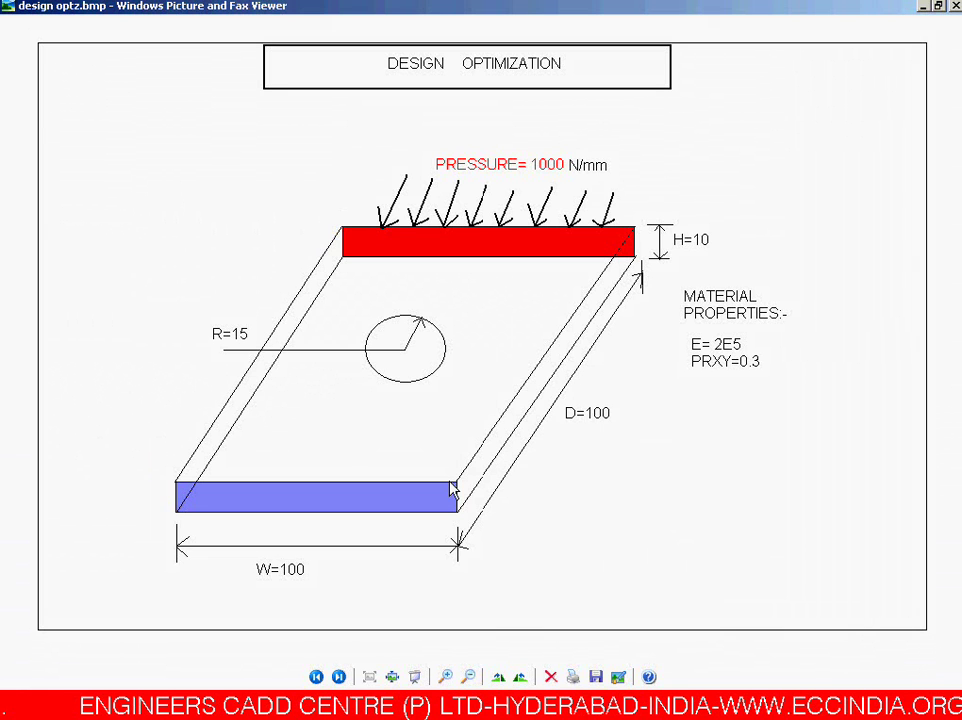
left_click(480, 706)
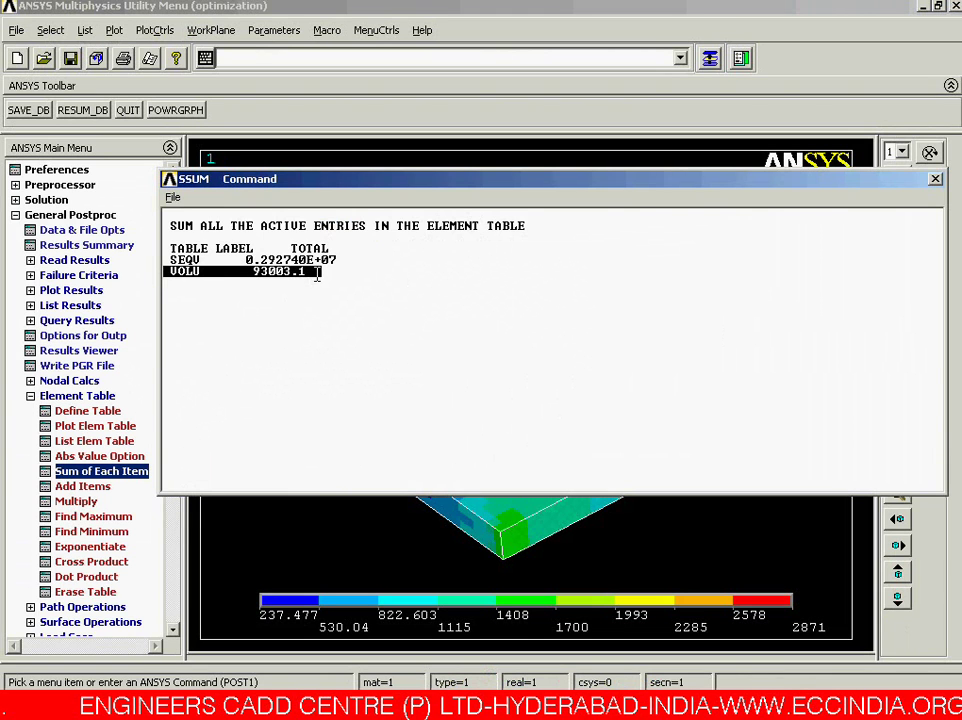
left_click_drag(321, 273, 147, 275)
left_click(936, 181)
left_click(253, 270)
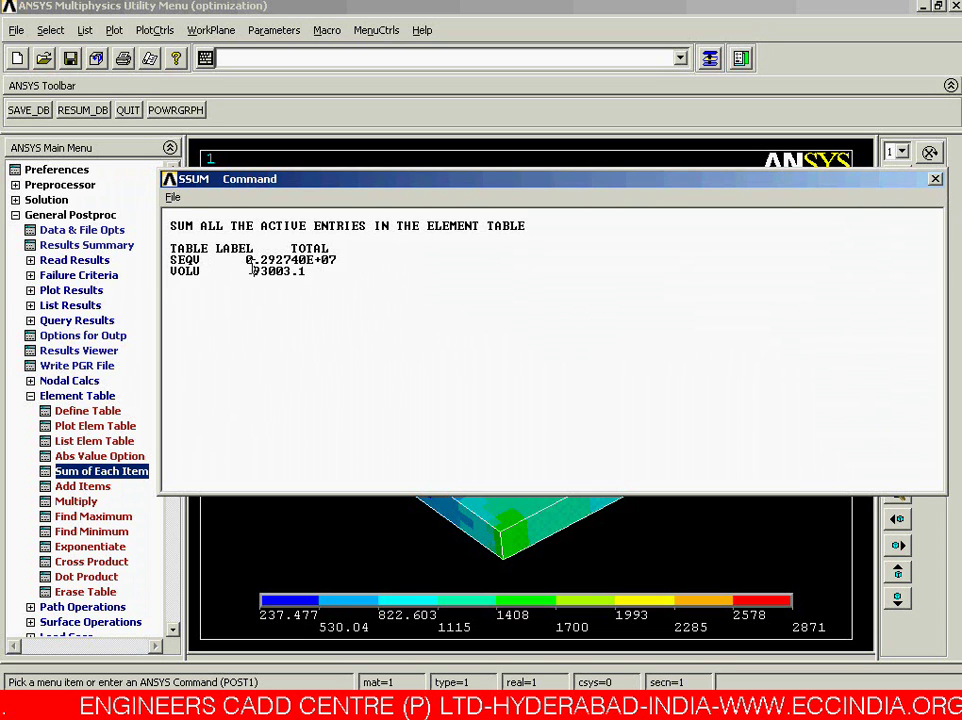
left_click_drag(253, 270, 311, 270)
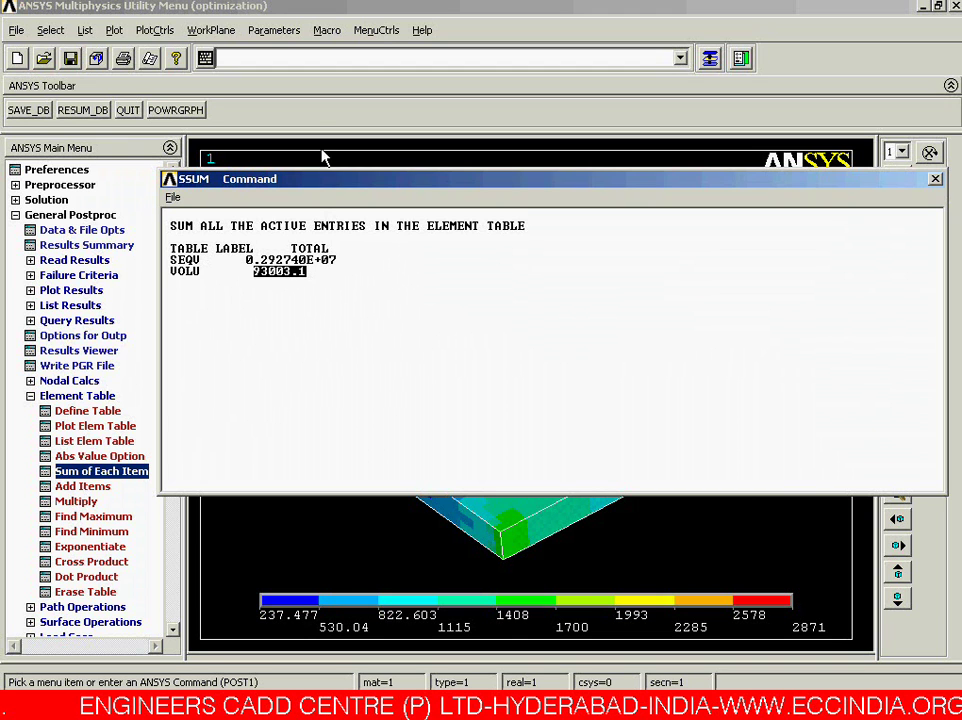
Close the element table sum listing and replot the model
left_click(935, 179)
right_click(534, 385)
left_click(560, 394)
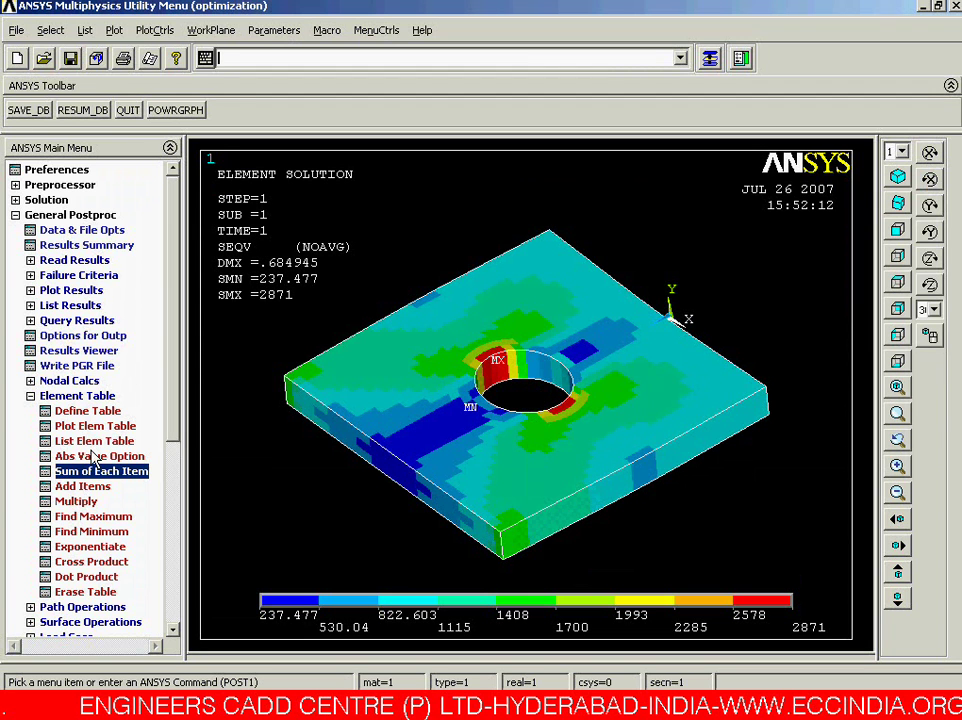
Sort the elements in descending order based on the VOLU element table item, and replot
left_click(72, 305)
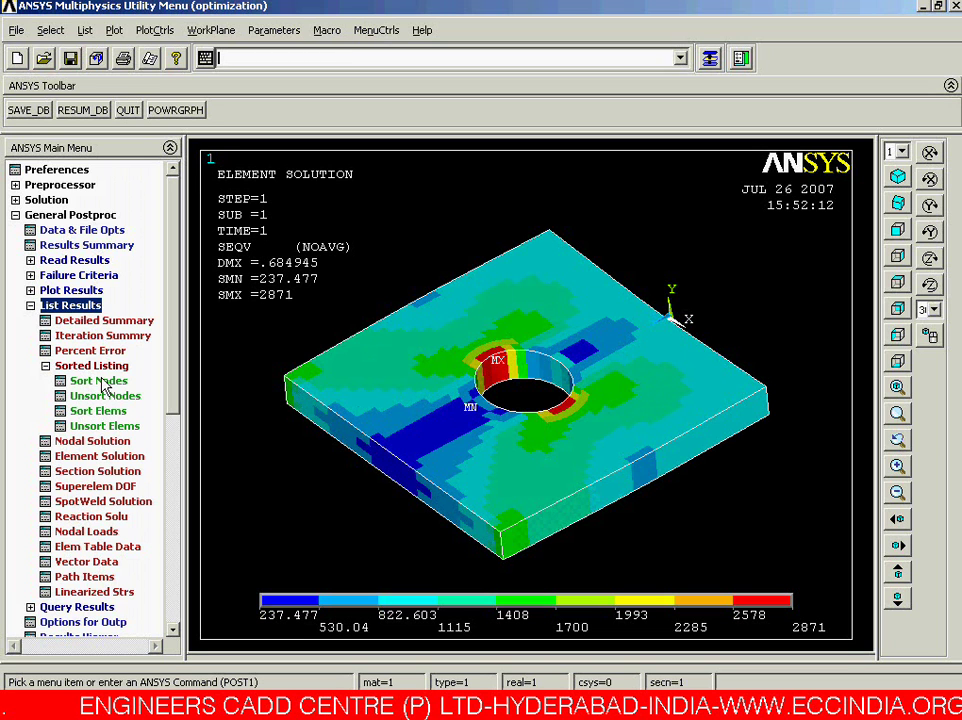
left_click(99, 411)
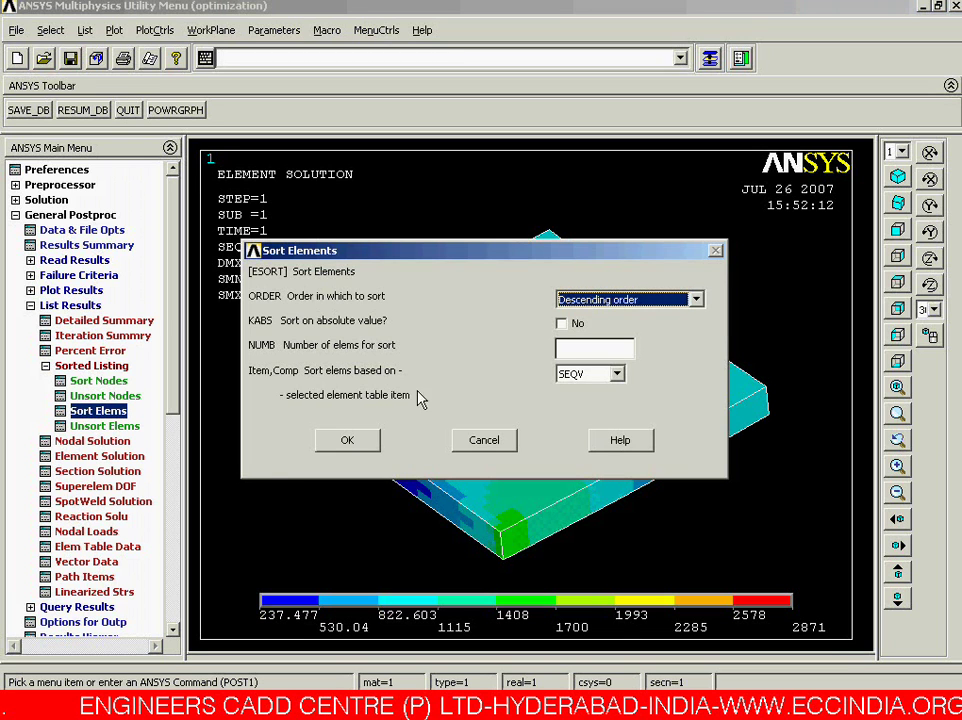
left_click(614, 374)
left_click(571, 402)
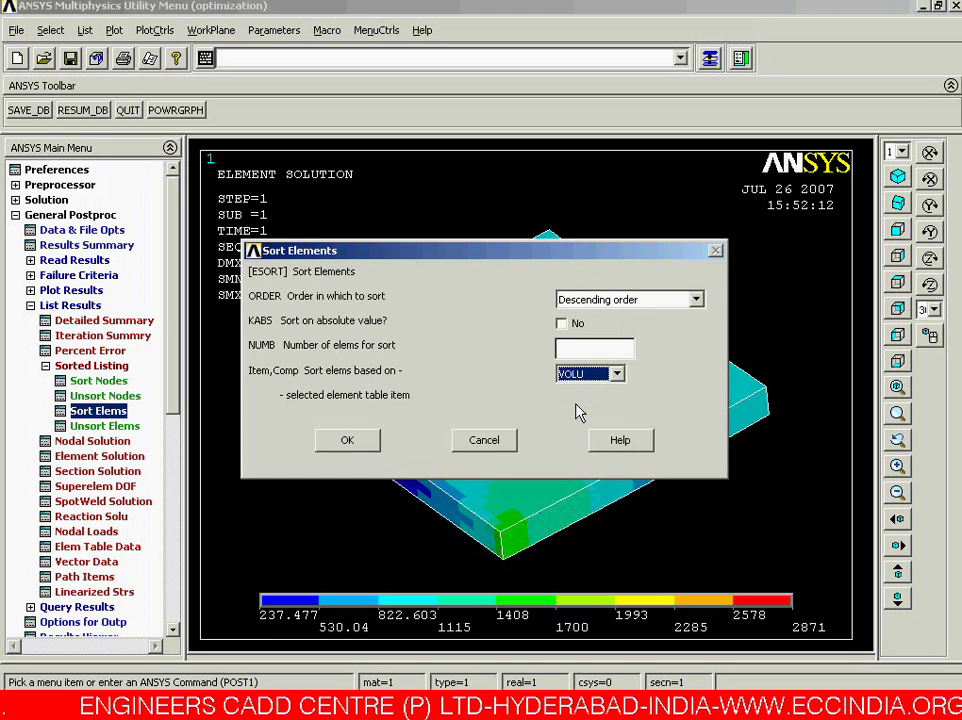
key("Return")
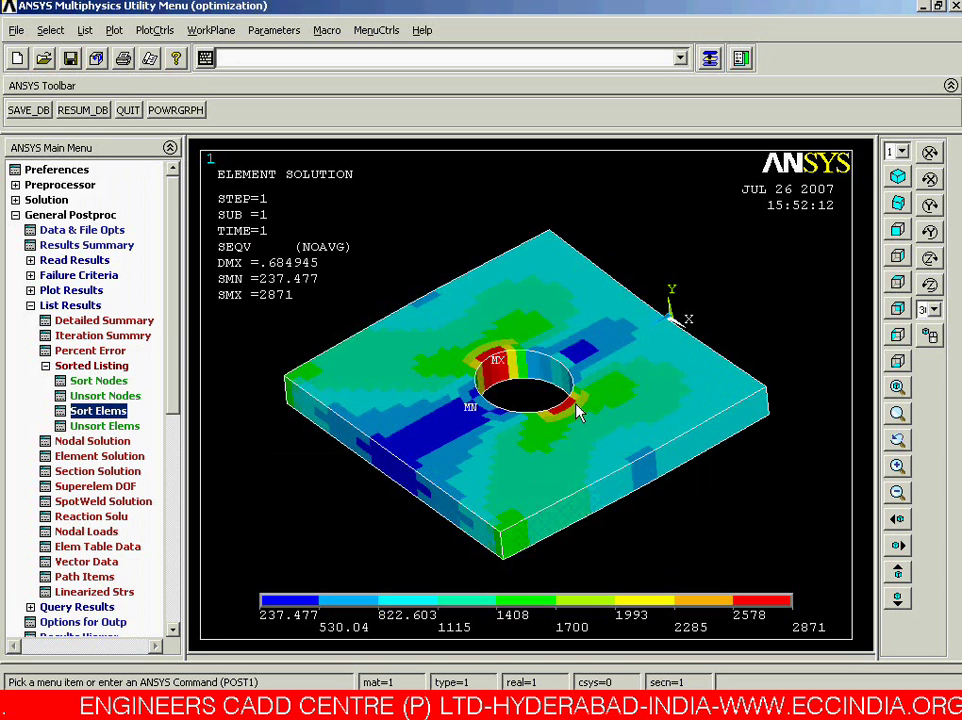
right_click(577, 413)
left_click(580, 410)
Start retrieving scalar data of the type Results data with Elem table sums as the quantity
left_click(274, 30)
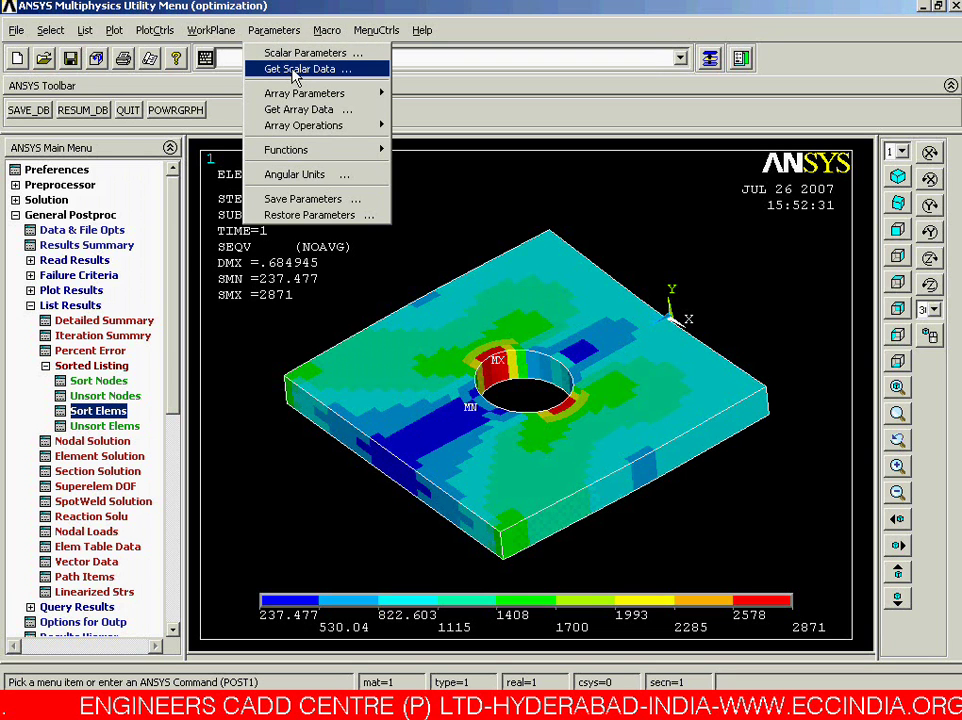
left_click(295, 72)
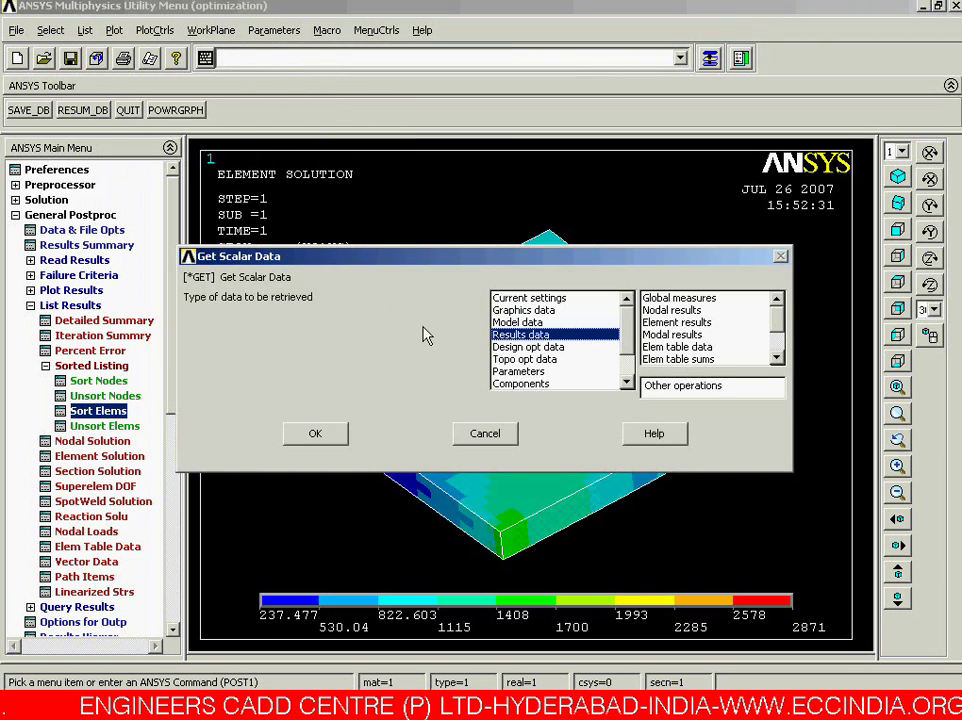
left_click(553, 336)
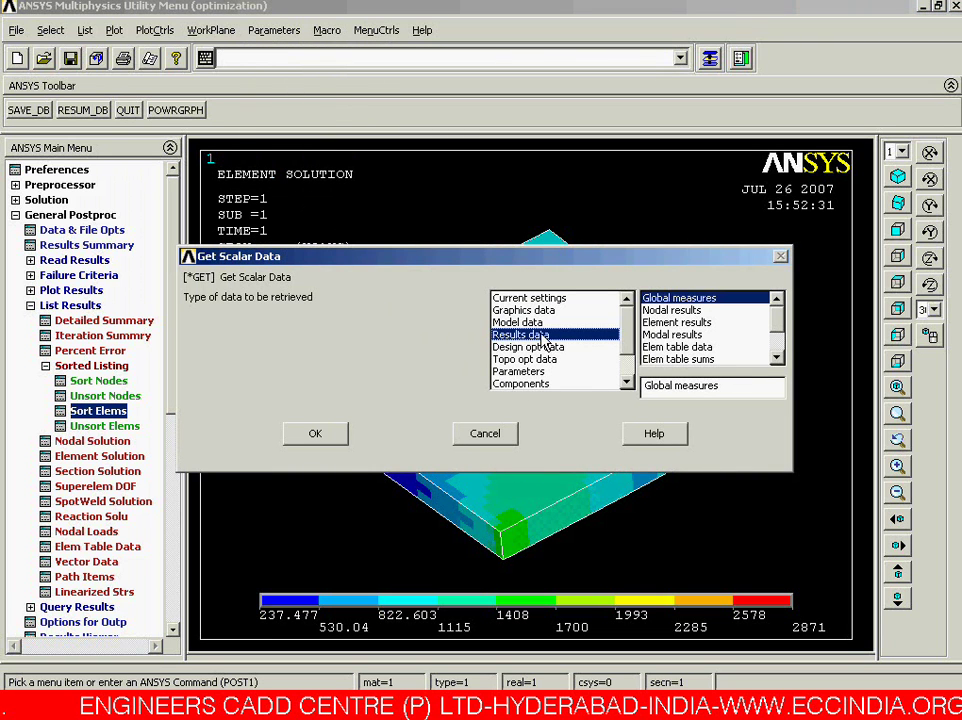
scroll(630, 358, "down", 1)
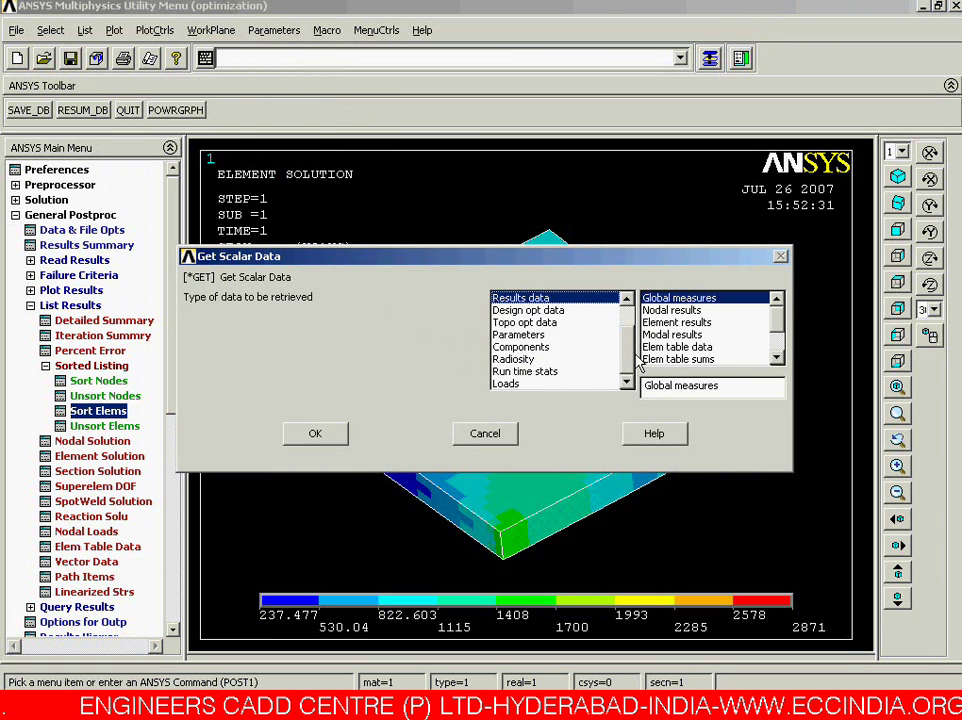
scroll(632, 355, "up", 1)
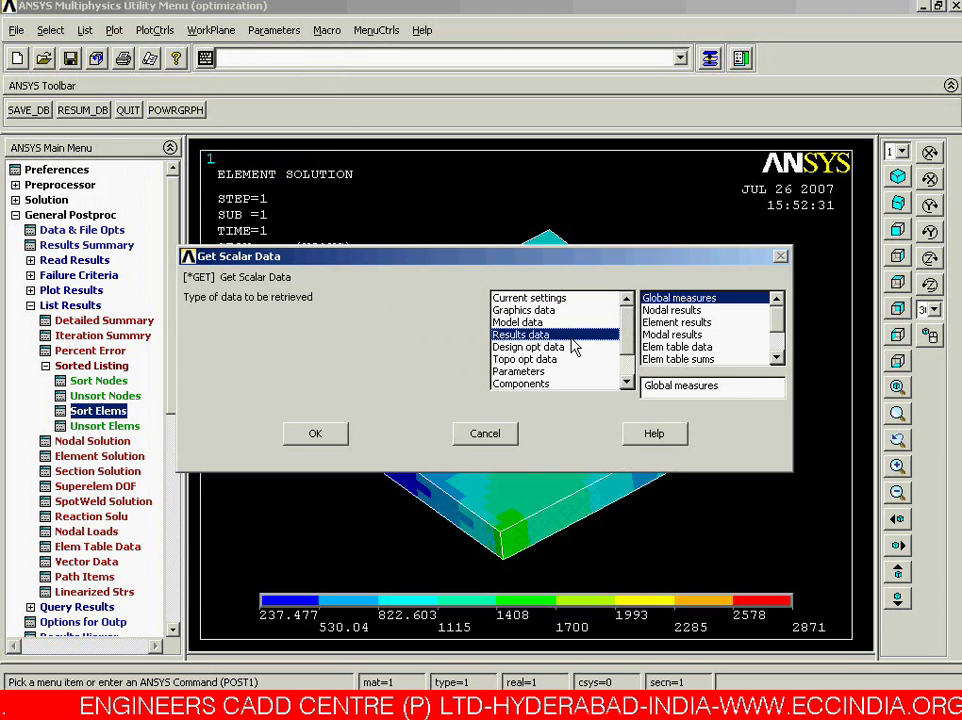
left_click(656, 359)
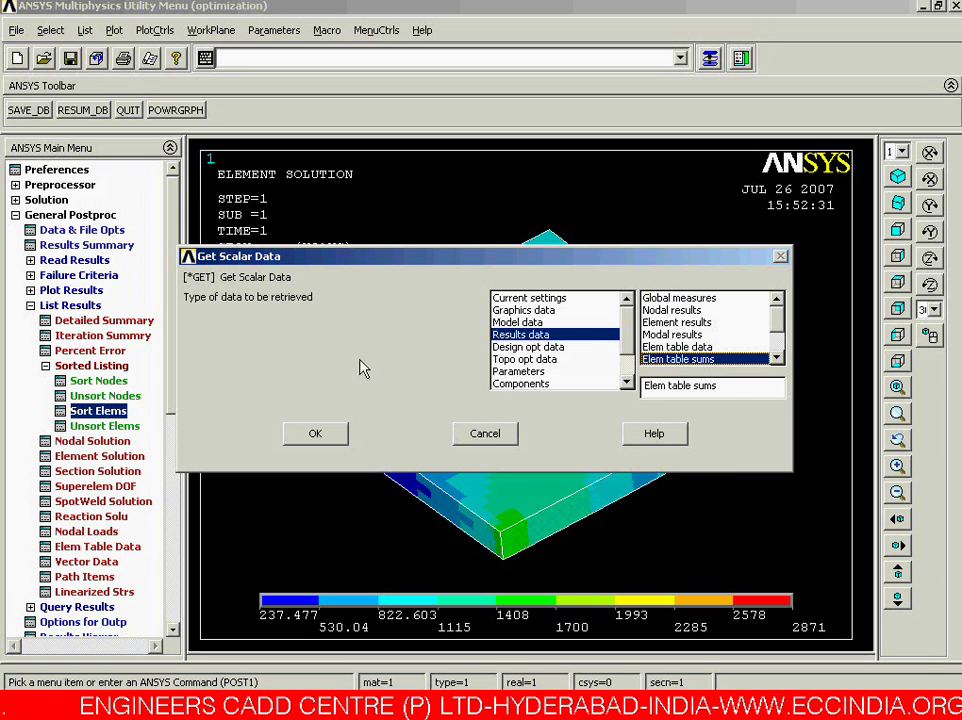
left_click(322, 432)
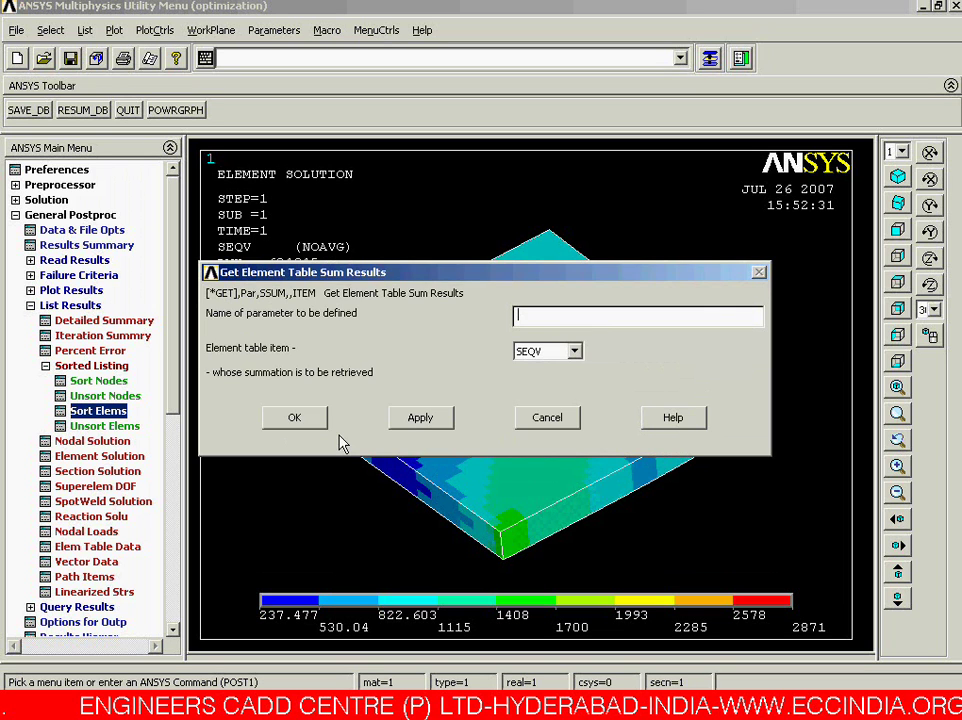
Define the parameter VOLU as the sum of the VOLU element table item, and replot the model
type("VOLU")
left_click(545, 352)
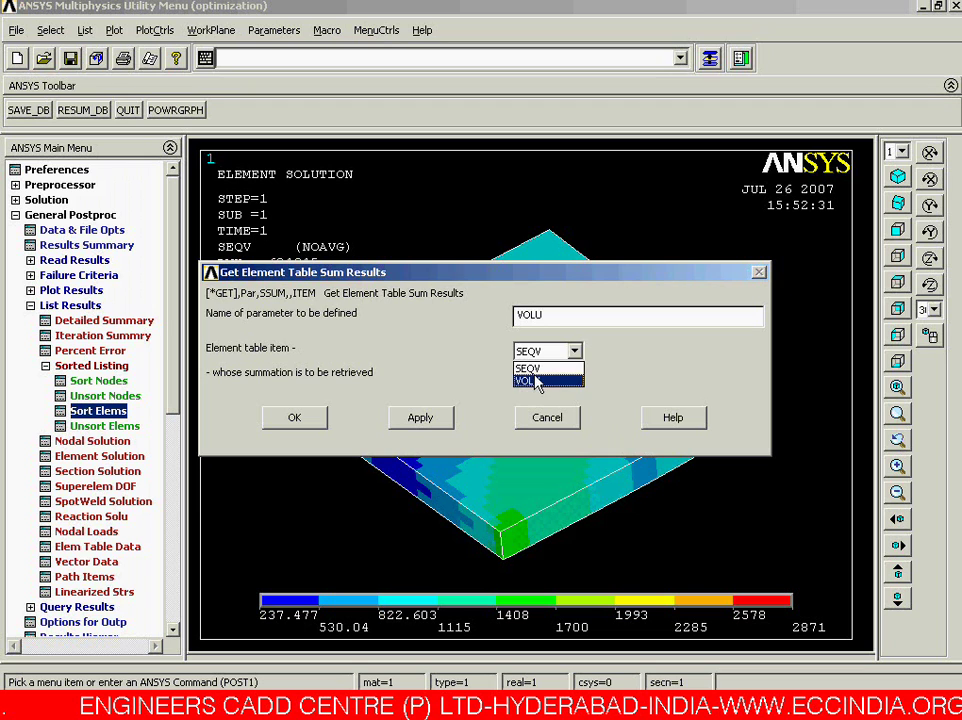
left_click(538, 381)
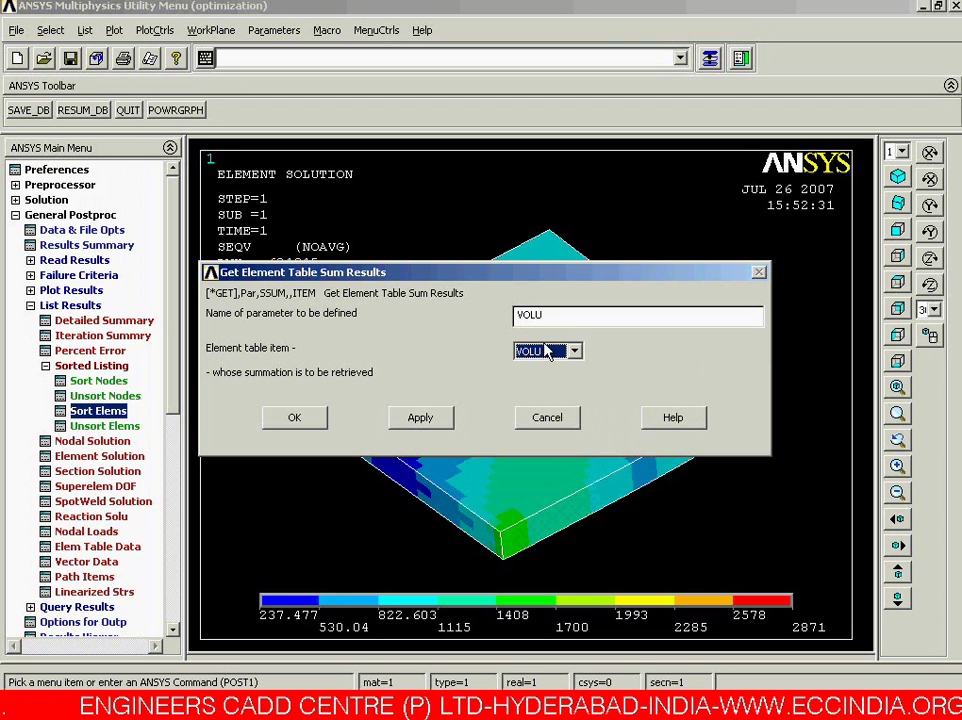
left_click(296, 417)
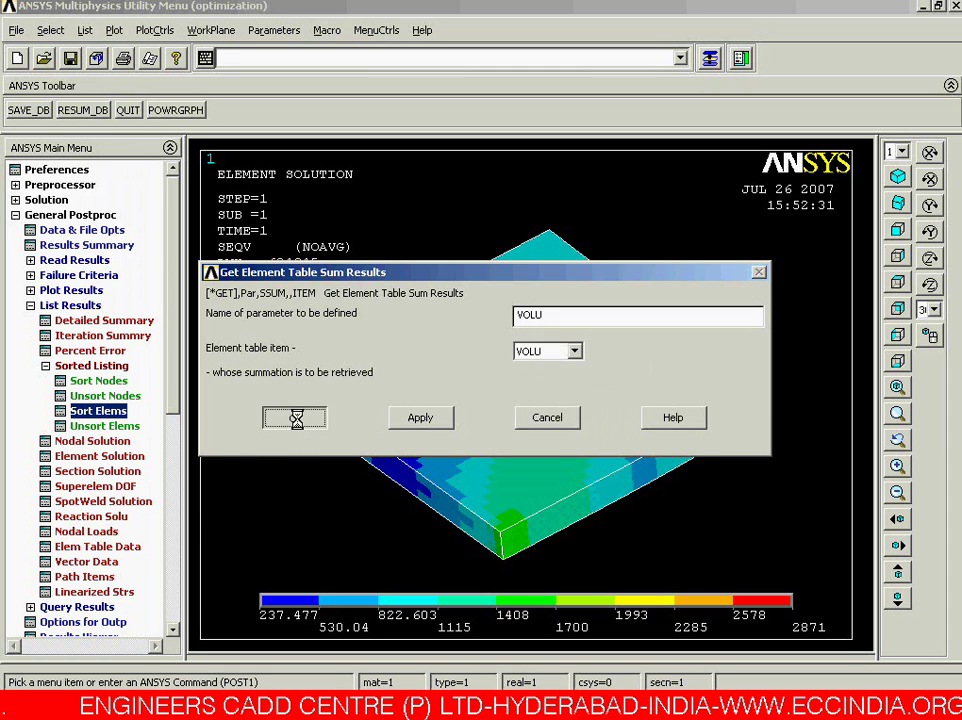
right_click(300, 418)
left_click(337, 426)
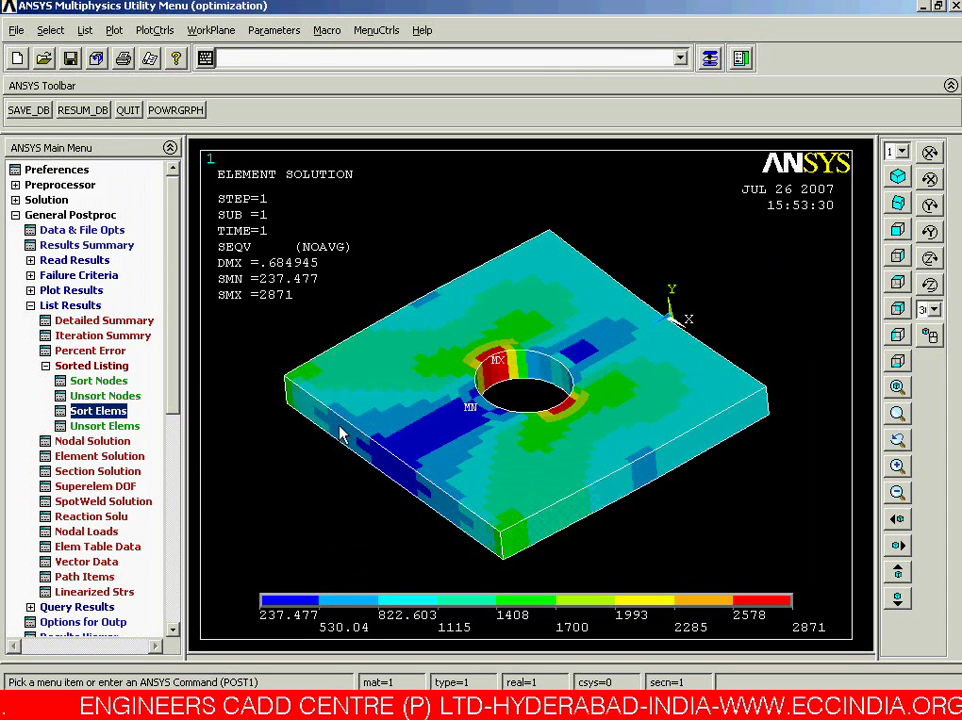
Check the VOLU entry in the scalar parameters list, close the list and replot the model
left_click(273, 30)
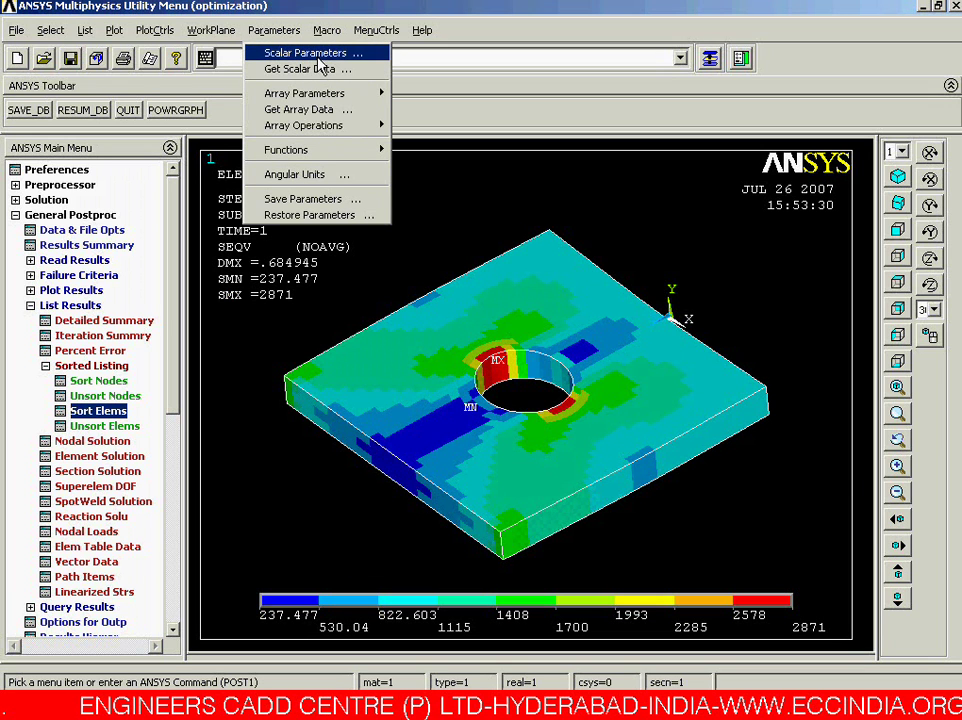
left_click(319, 58)
left_click(625, 301)
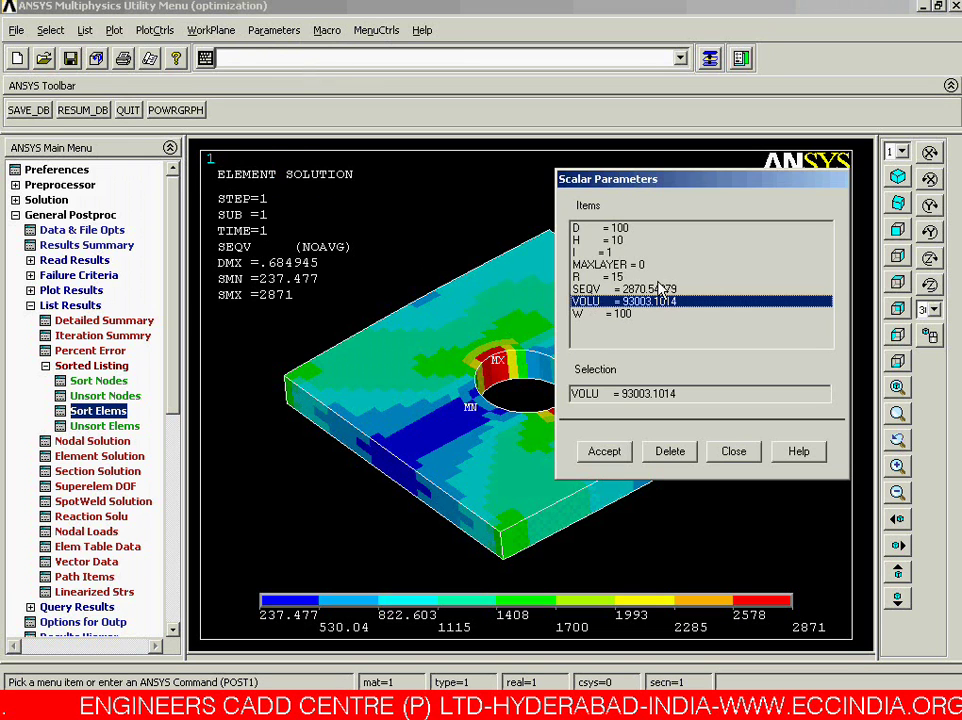
left_click(750, 457)
right_click(753, 457)
left_click(784, 455)
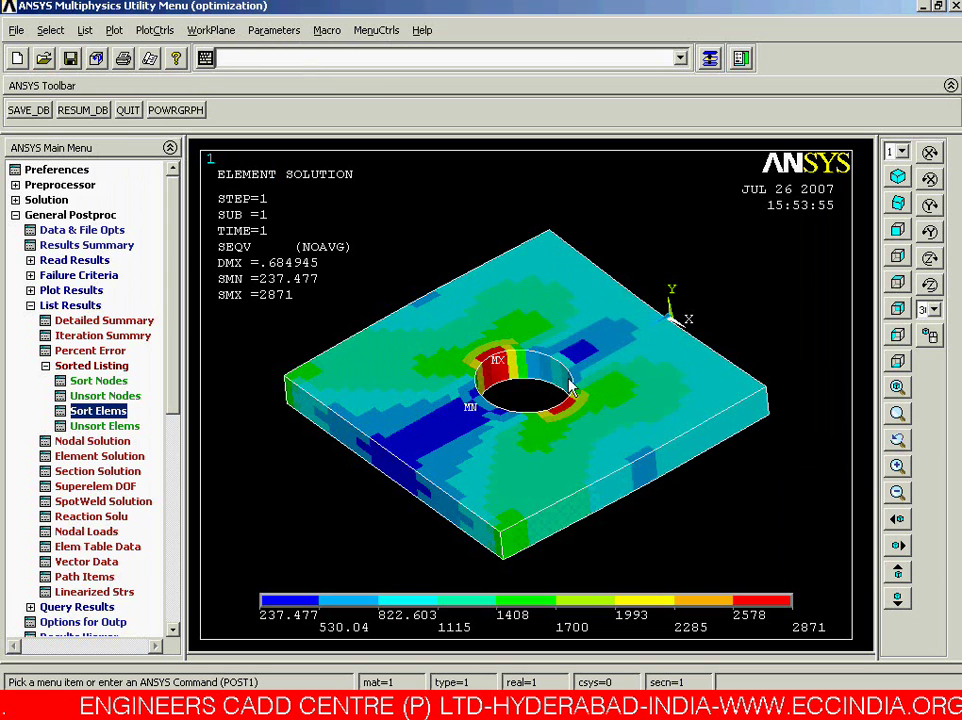
Reopen the scalar parameters list and move its window slightly to review all defined parameters
left_click(266, 32)
left_click(300, 53)
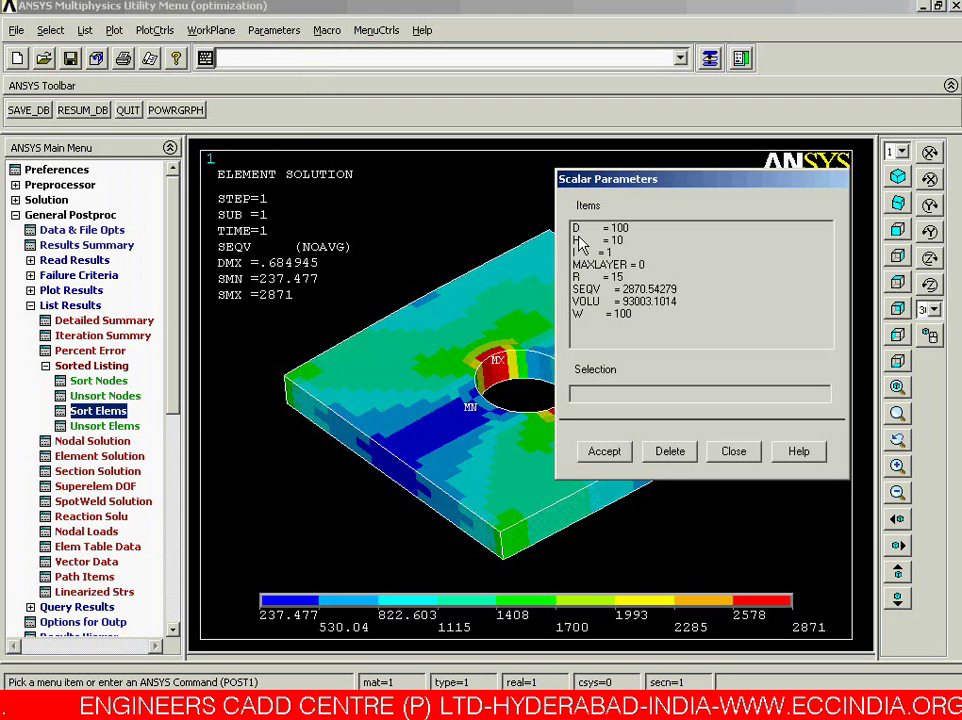
left_click_drag(584, 184, 543, 180)
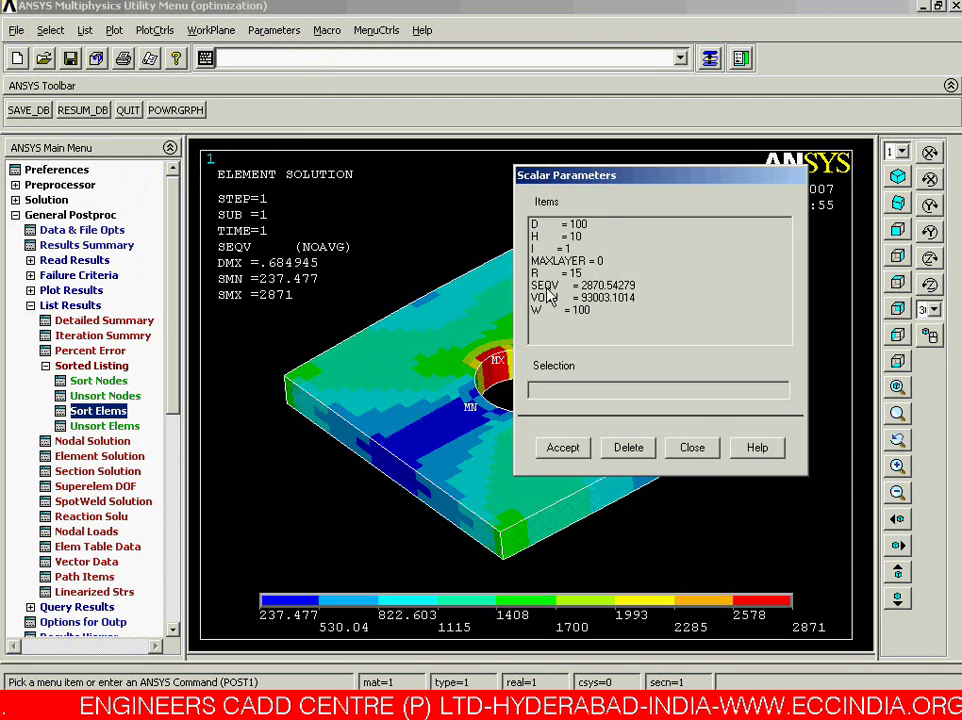